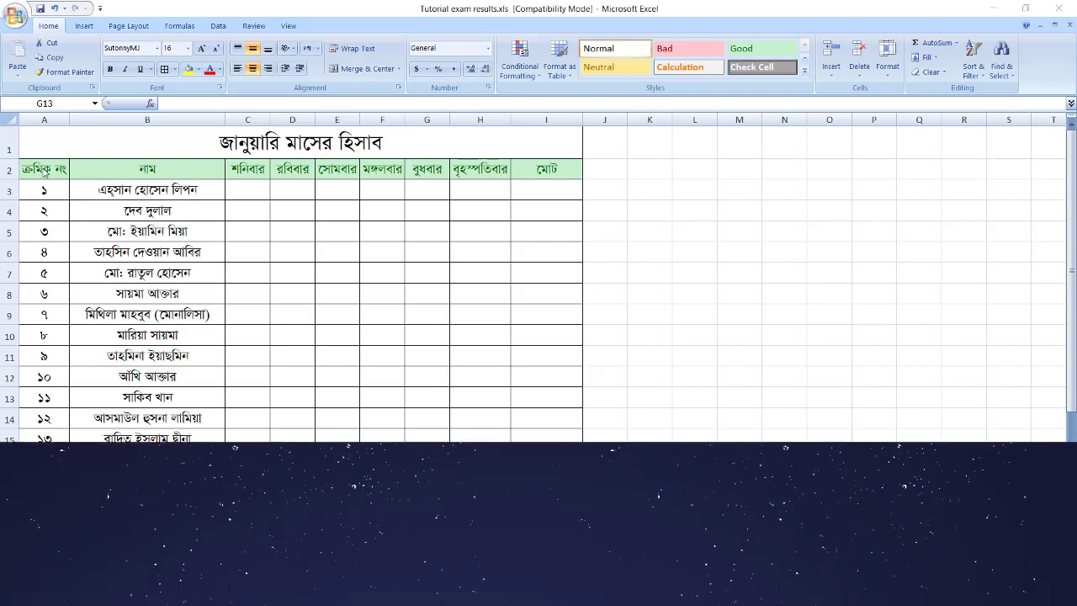
# - Walk through the sheet layout: the name list, serial number heading and six weekday headings
pyautogui.click(147, 185)
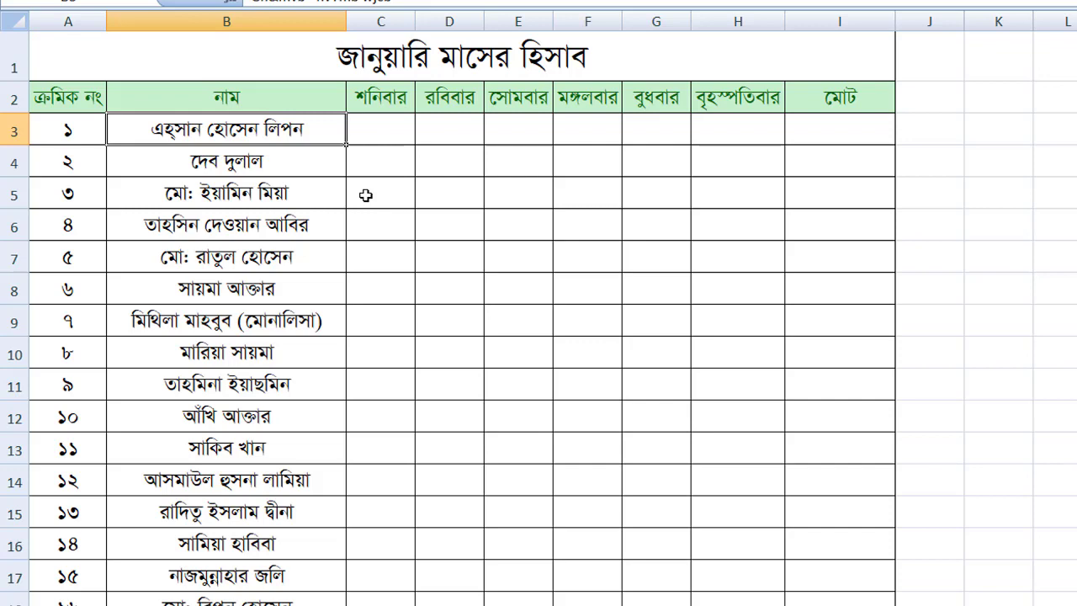
pyautogui.click(519, 289)
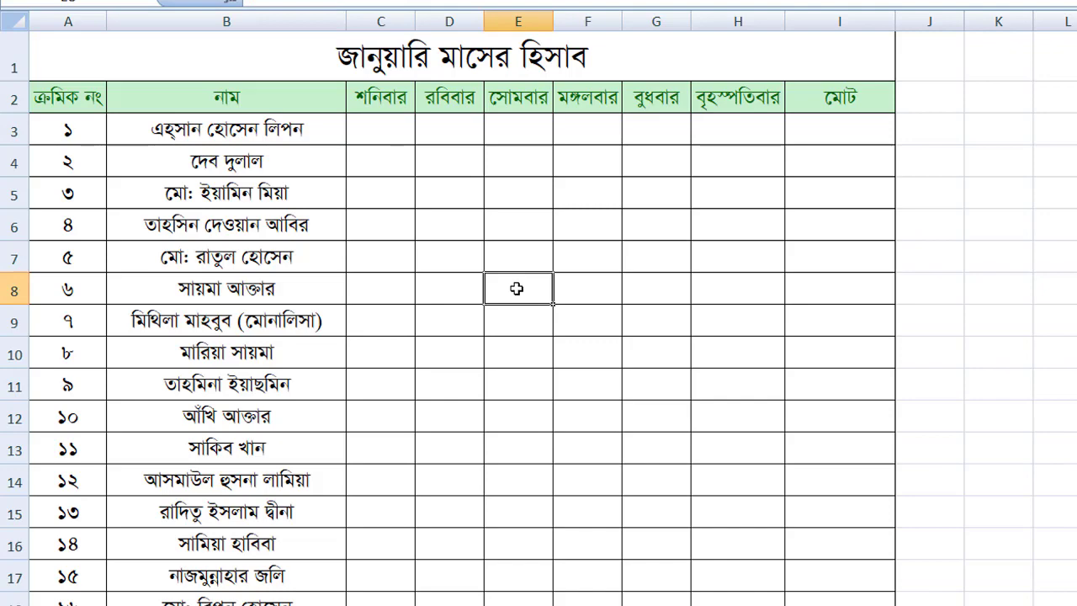
pyautogui.press('Down')
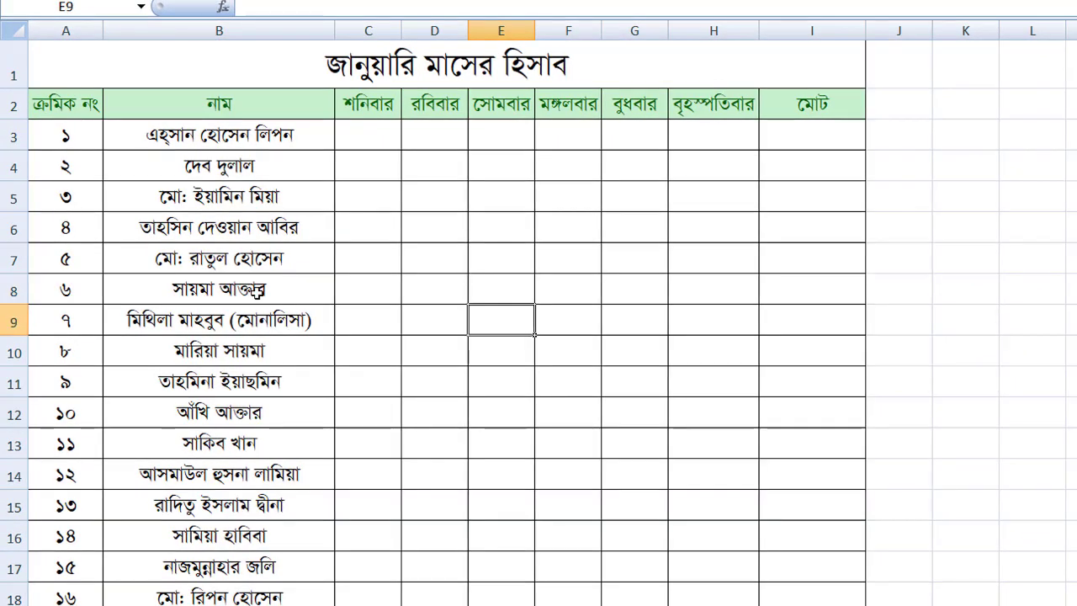
pyautogui.click(160, 136)
pyautogui.click(69, 107)
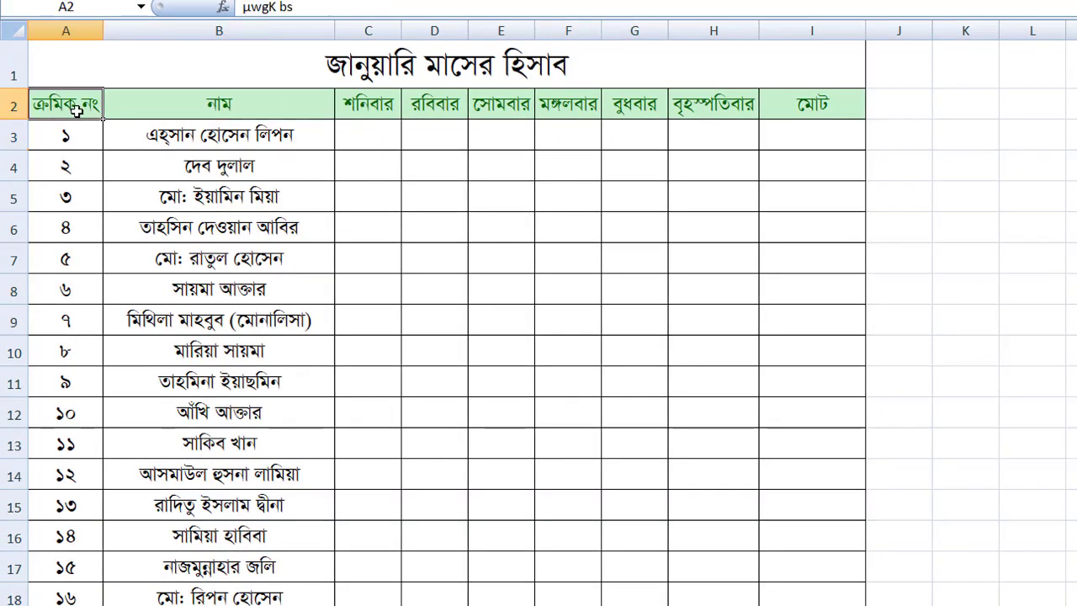
pyautogui.click(253, 105)
pyautogui.moveTo(364, 106); pyautogui.dragTo(749, 101)
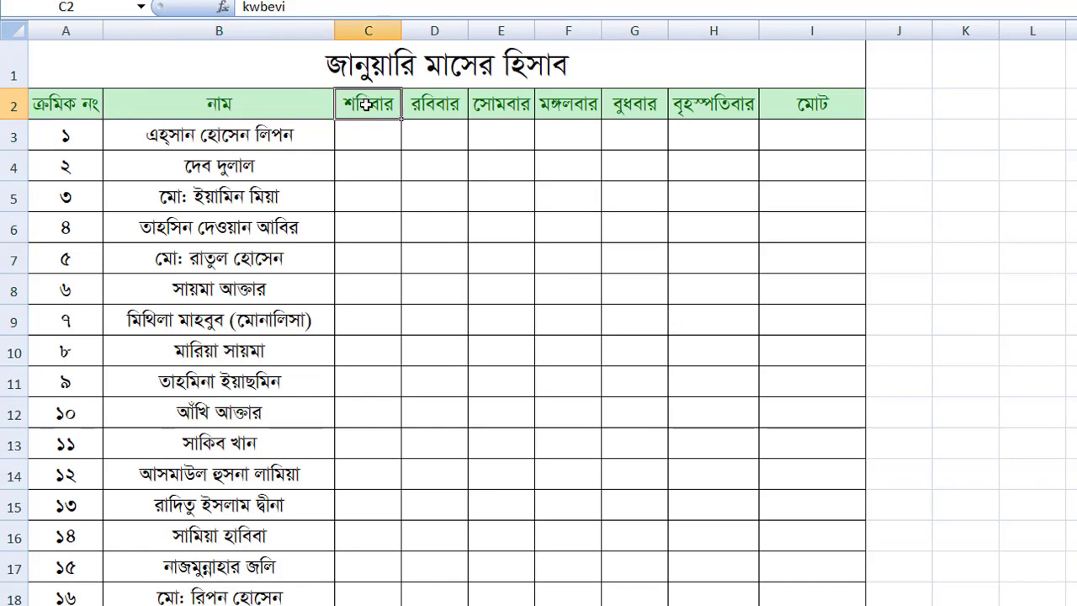
pyautogui.click(528, 187)
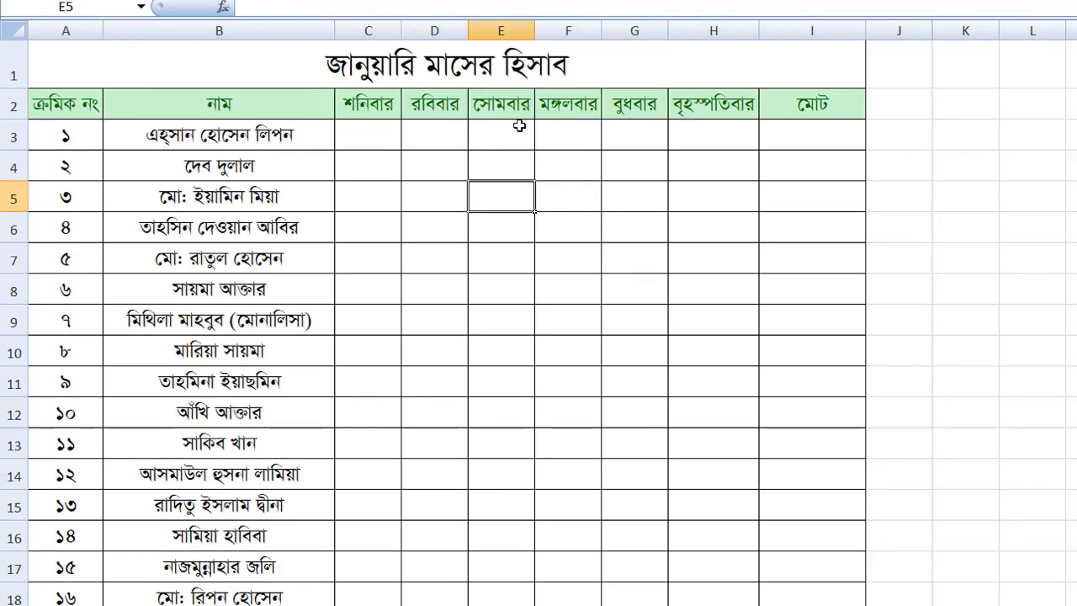
pyautogui.click(730, 111)
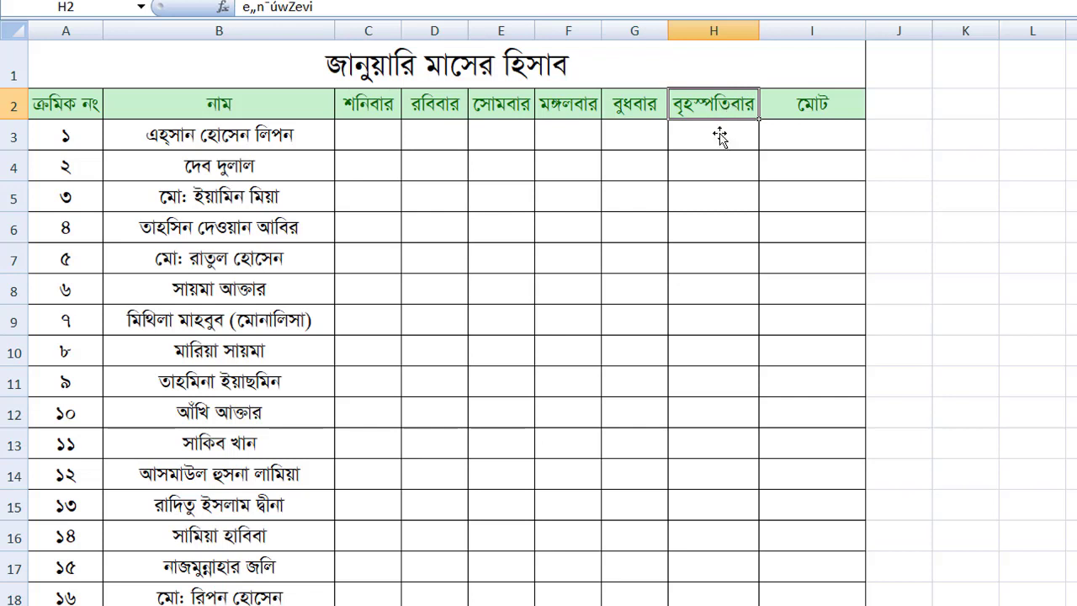
pyautogui.click(692, 177)
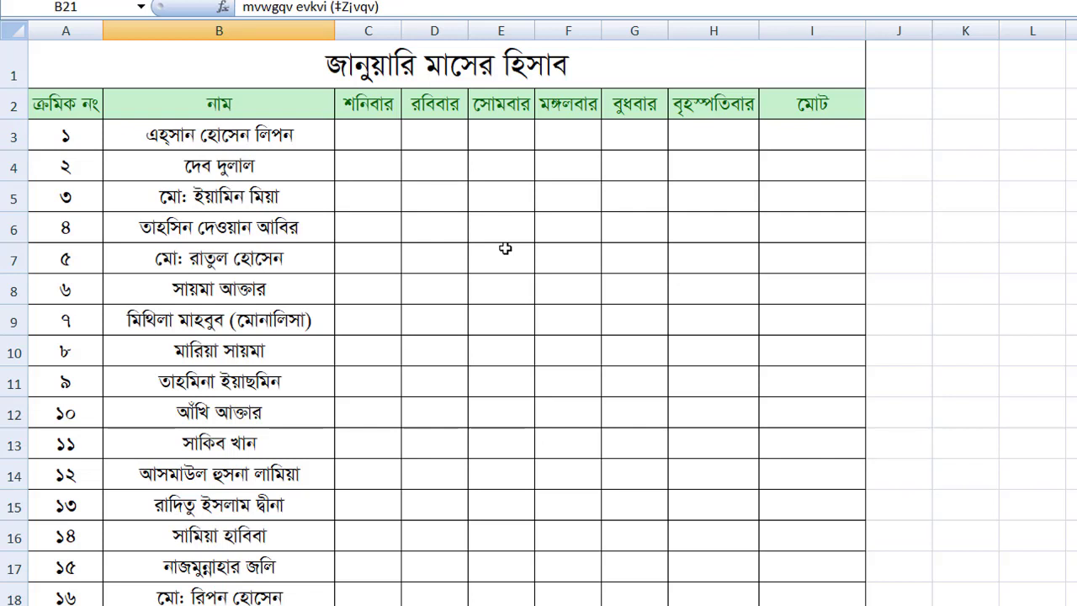
pyautogui.click(489, 291)
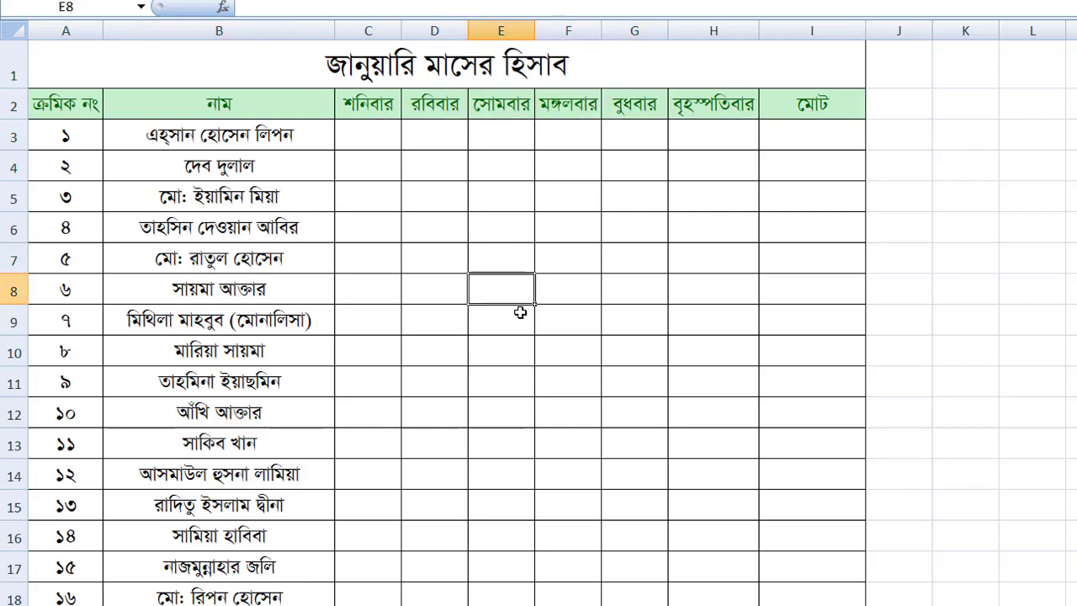
pyautogui.press('Left')
pyautogui.press('Left')
pyautogui.press('Left')
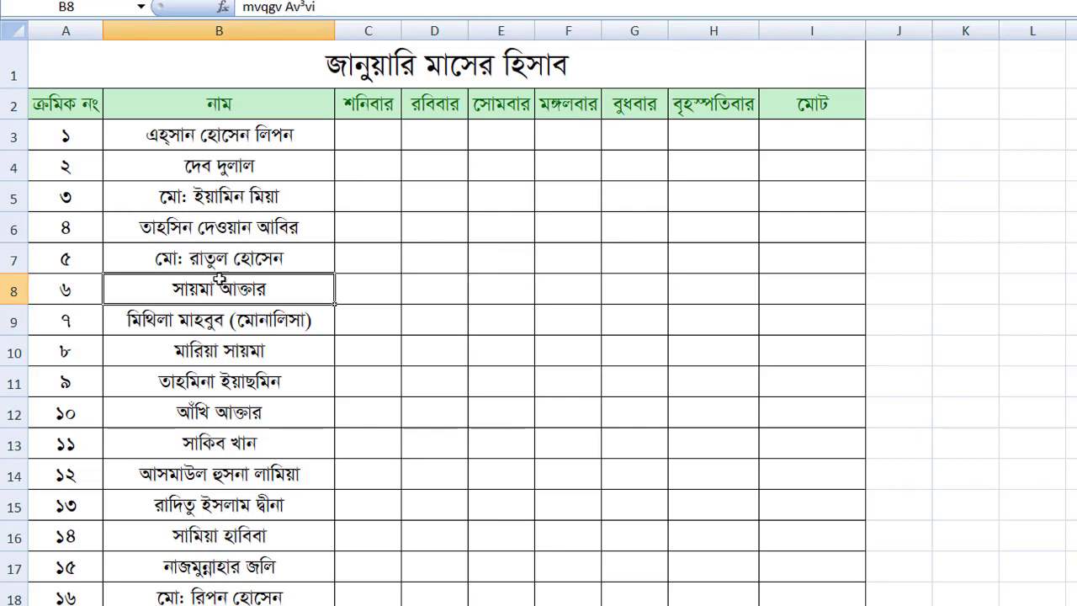
pyautogui.click(227, 162)
# - Point out the first day entry cell C3 and the block of daily entry cells
pyautogui.click(385, 131)
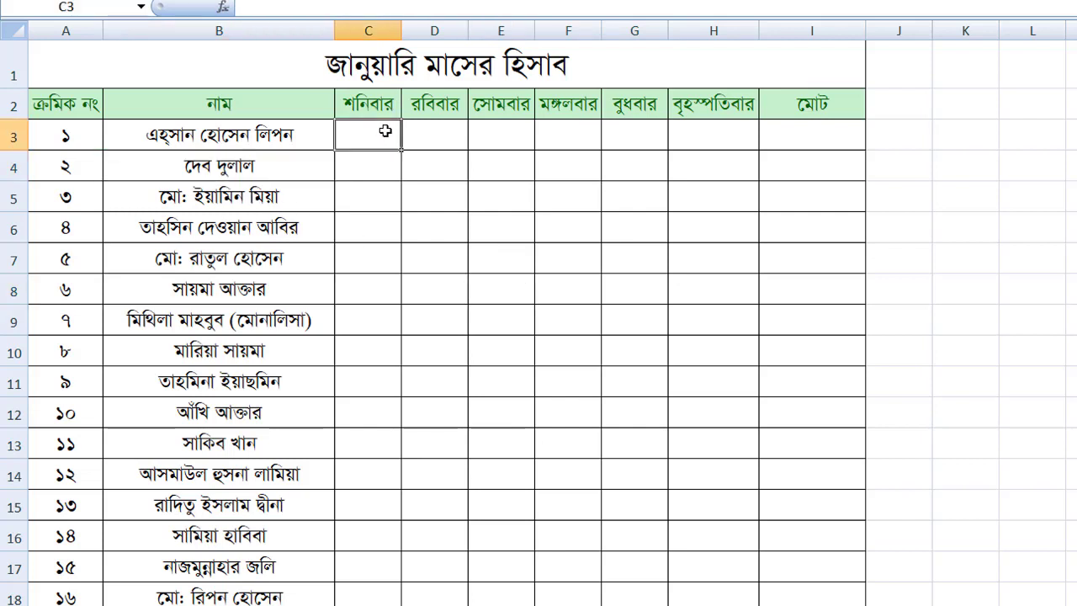
pyautogui.click(398, 213)
pyautogui.click(375, 138)
pyautogui.click(379, 196)
pyautogui.click(379, 134)
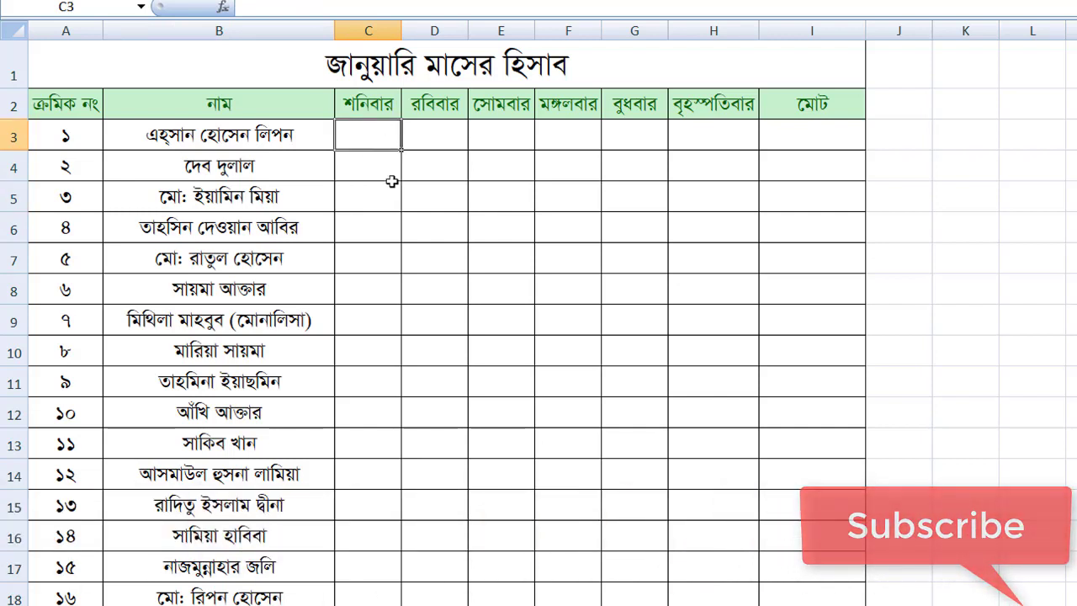
pyautogui.click(476, 257)
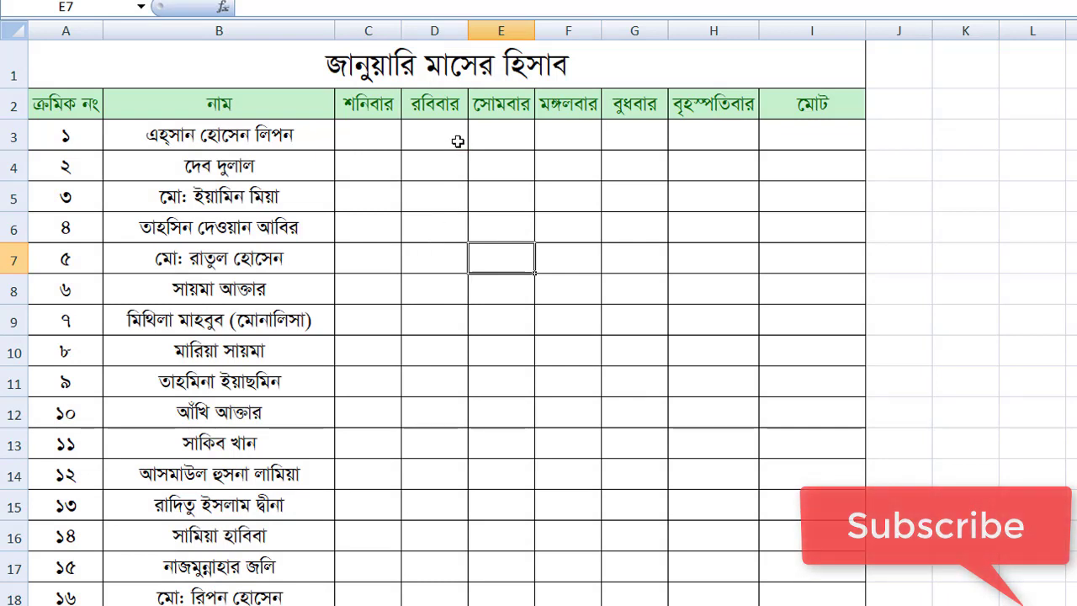
pyautogui.moveTo(377, 137); pyautogui.dragTo(639, 538)
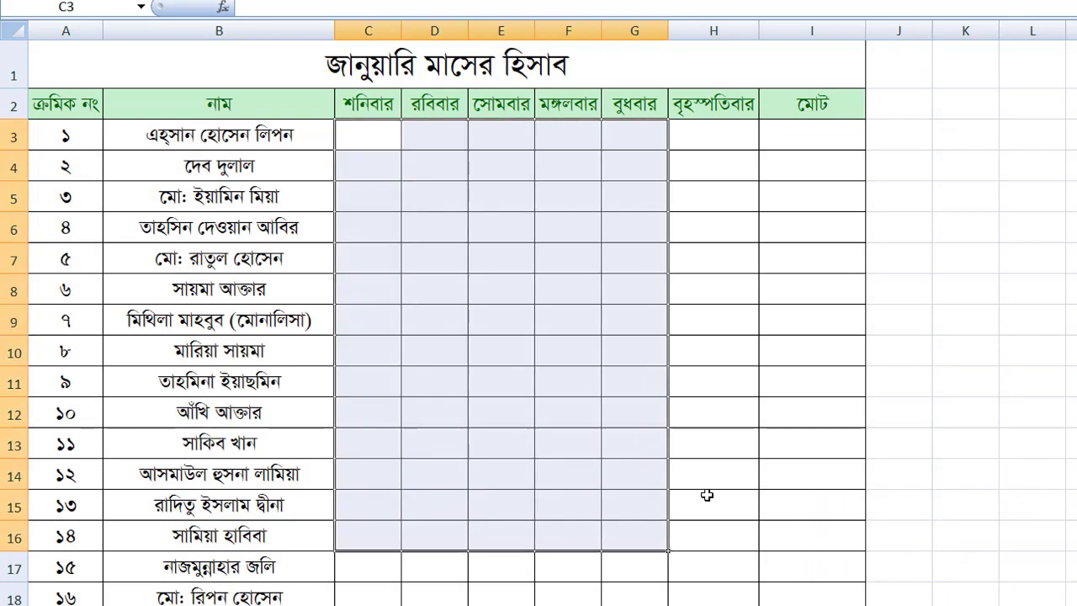
# - Indicate the first total cell I3 in the total column and check its font
pyautogui.click(804, 142)
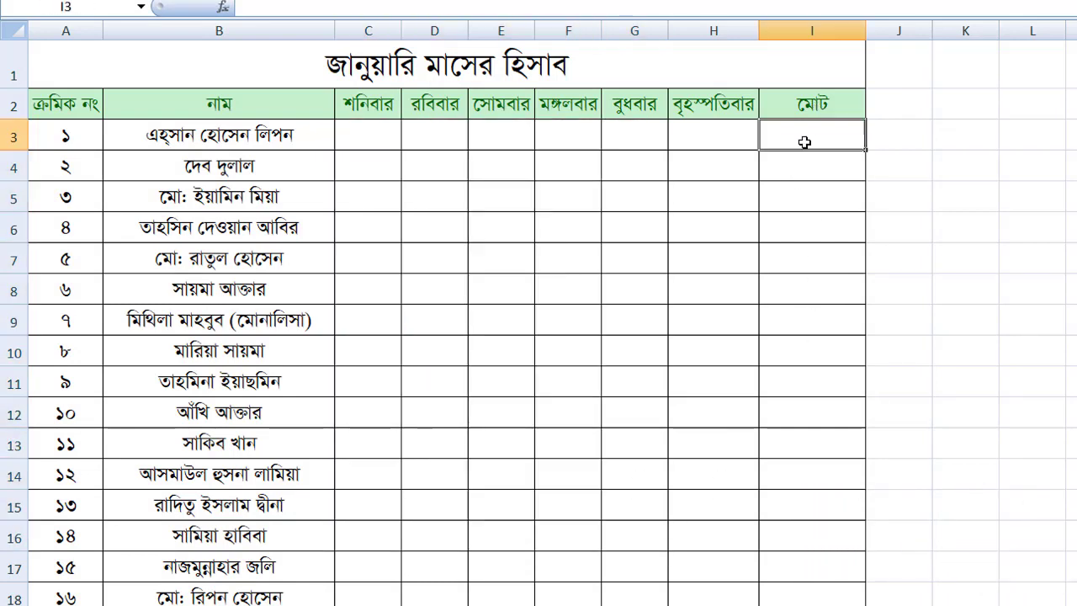
pyautogui.click(820, 257)
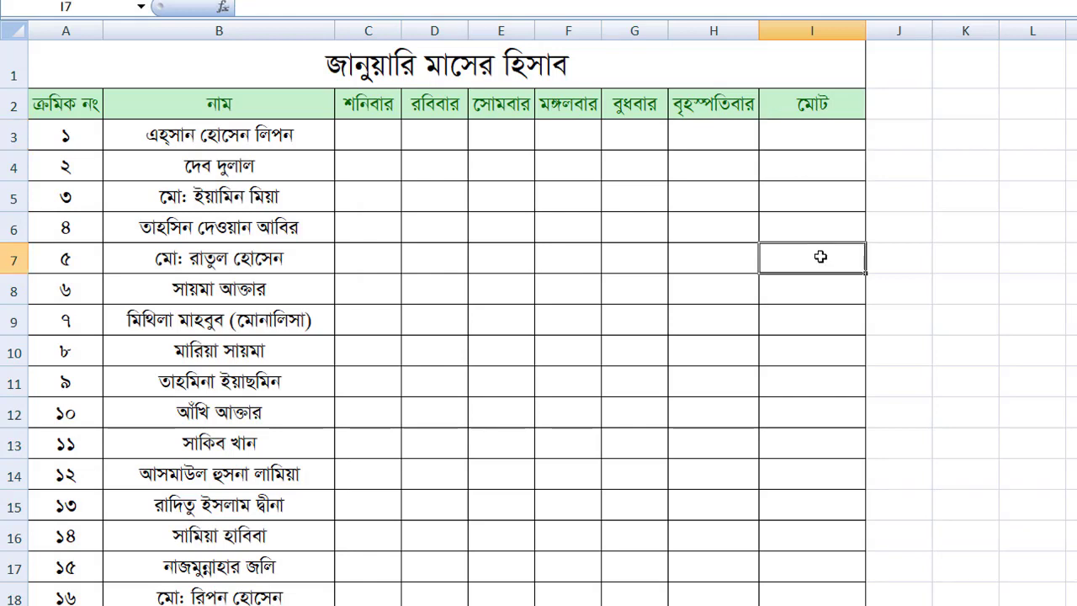
pyautogui.click(811, 136)
pyautogui.click(798, 257)
pyautogui.click(804, 135)
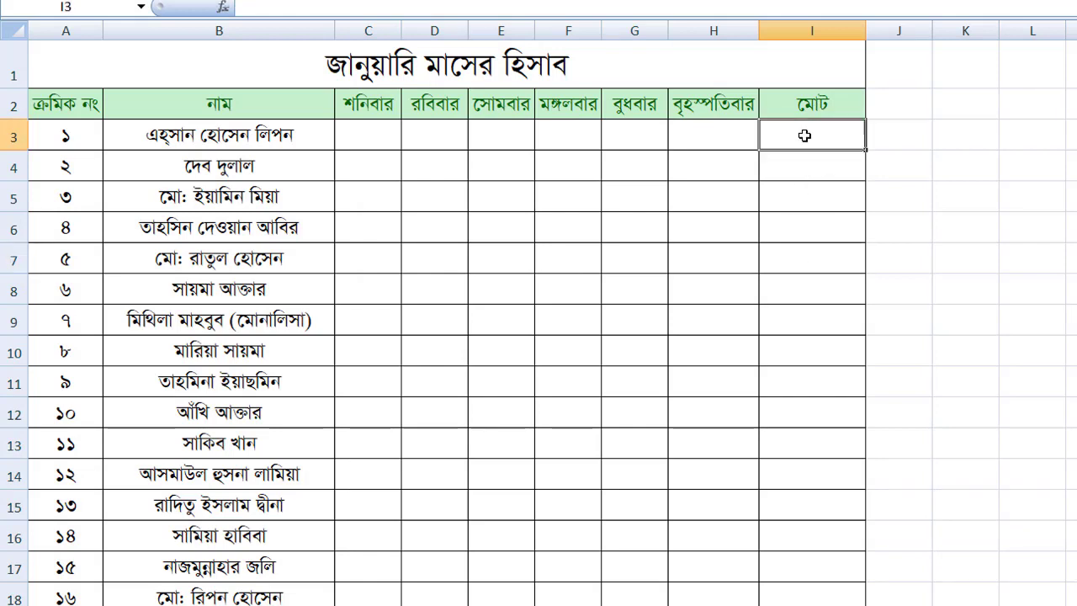
pyautogui.click(802, 230)
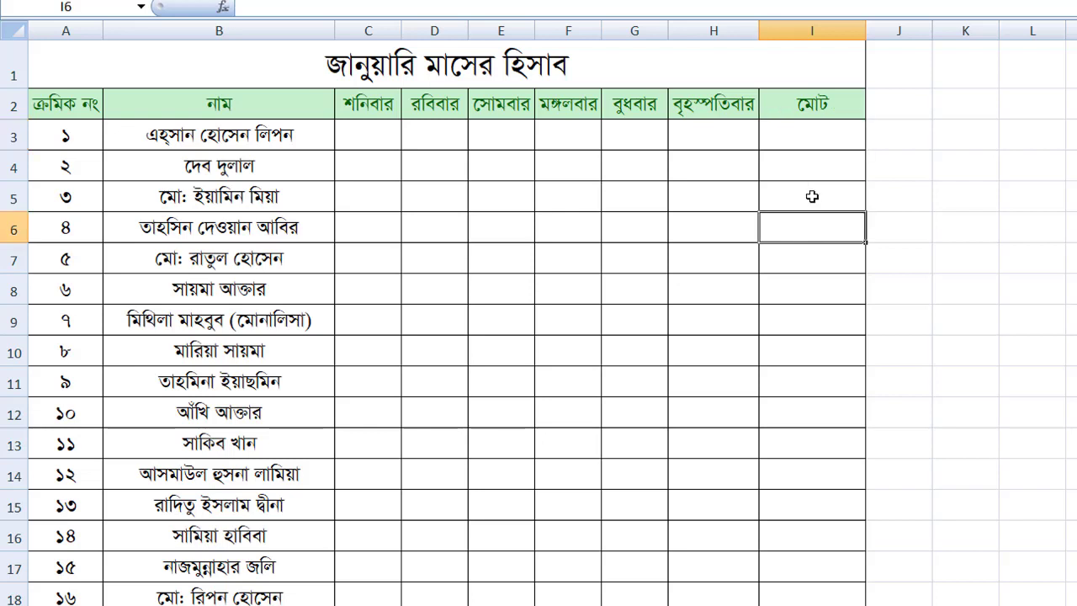
pyautogui.click(817, 140)
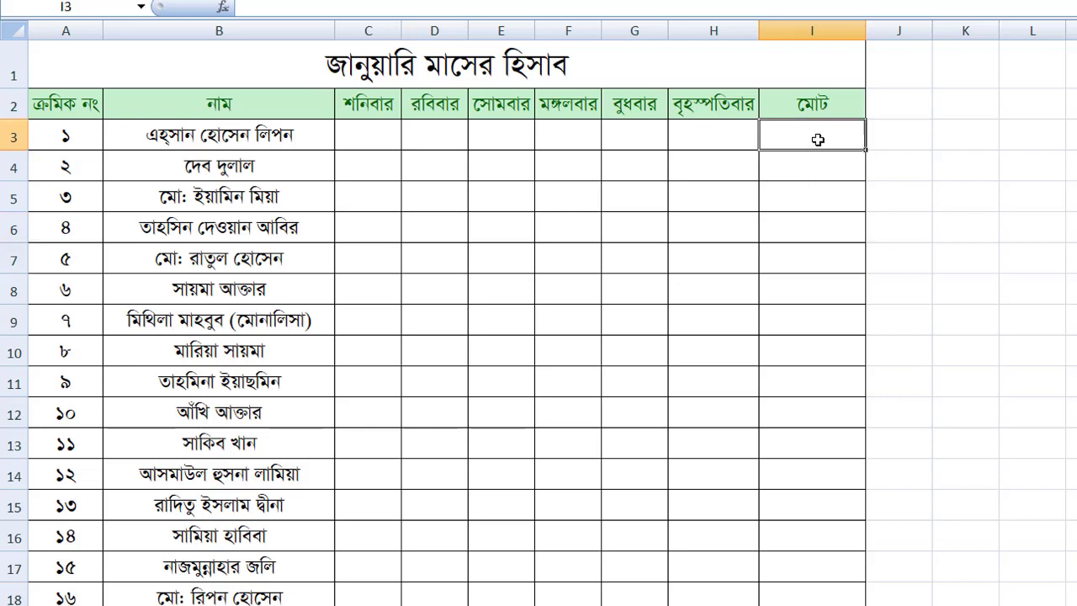
pyautogui.click(806, 216)
pyautogui.click(801, 129)
pyautogui.click(806, 157)
pyautogui.click(820, 140)
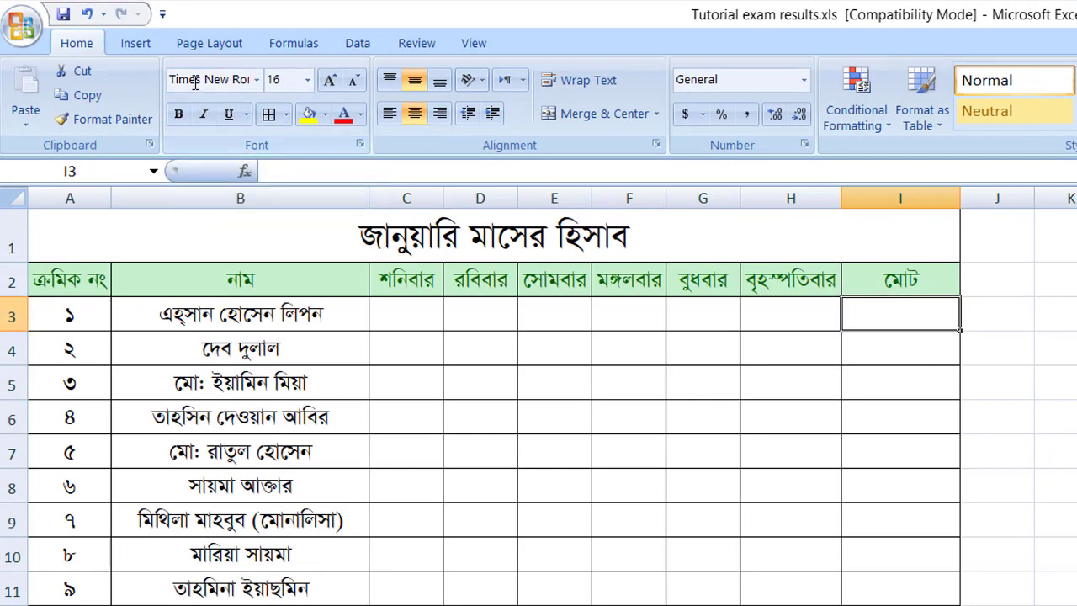
pyautogui.click(195, 80)
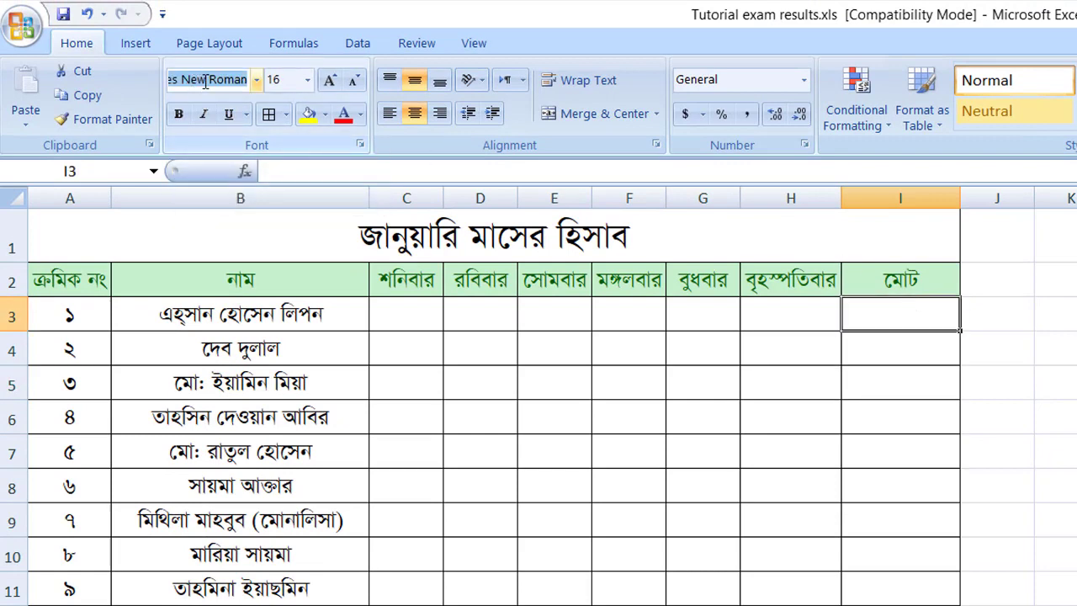
pyautogui.click(903, 402)
pyautogui.click(898, 315)
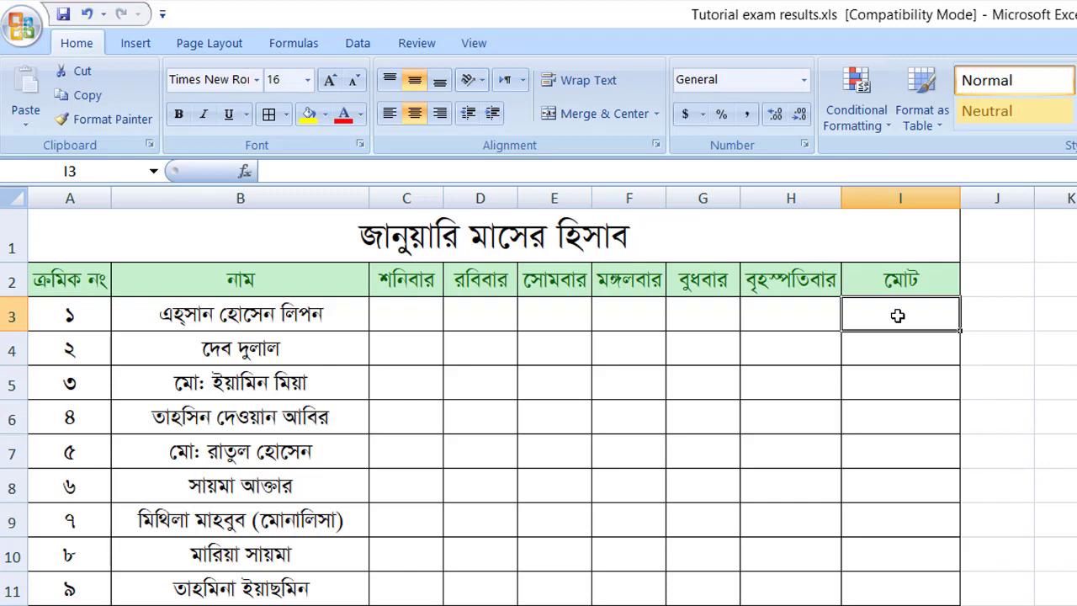
pyautogui.click(892, 383)
pyautogui.click(903, 309)
# - Enter =sum(C3:H3) in I3 to total row 3's six day cells, showing 0
pyautogui.moveTo(393, 313); pyautogui.dragTo(784, 319)
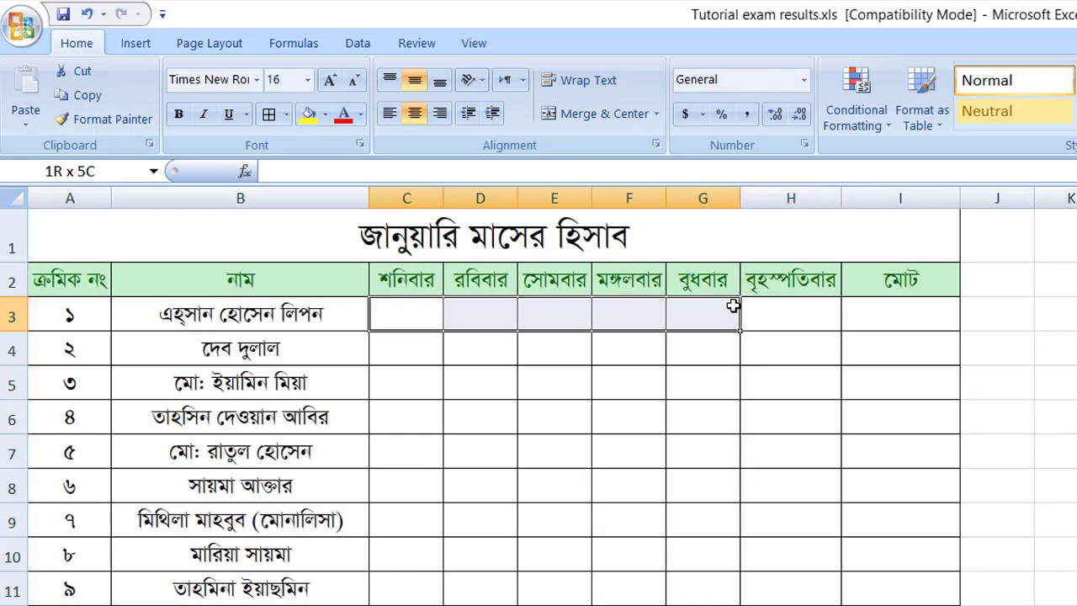
pyautogui.click(915, 316)
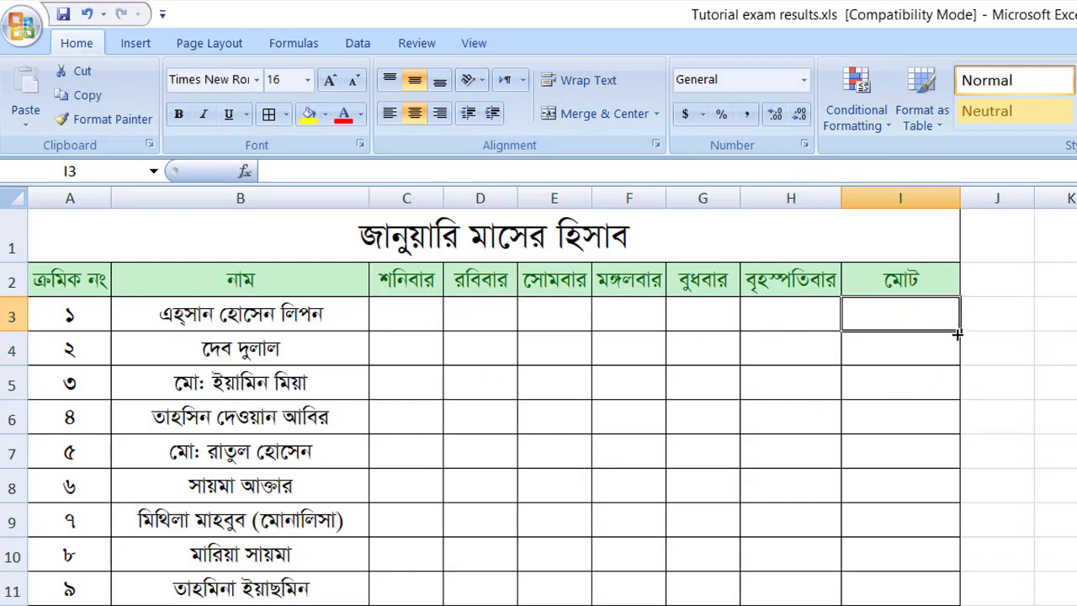
pyautogui.click(900, 376)
pyautogui.click(899, 322)
pyautogui.write('=')
pyautogui.write('su')
pyautogui.write('m(')
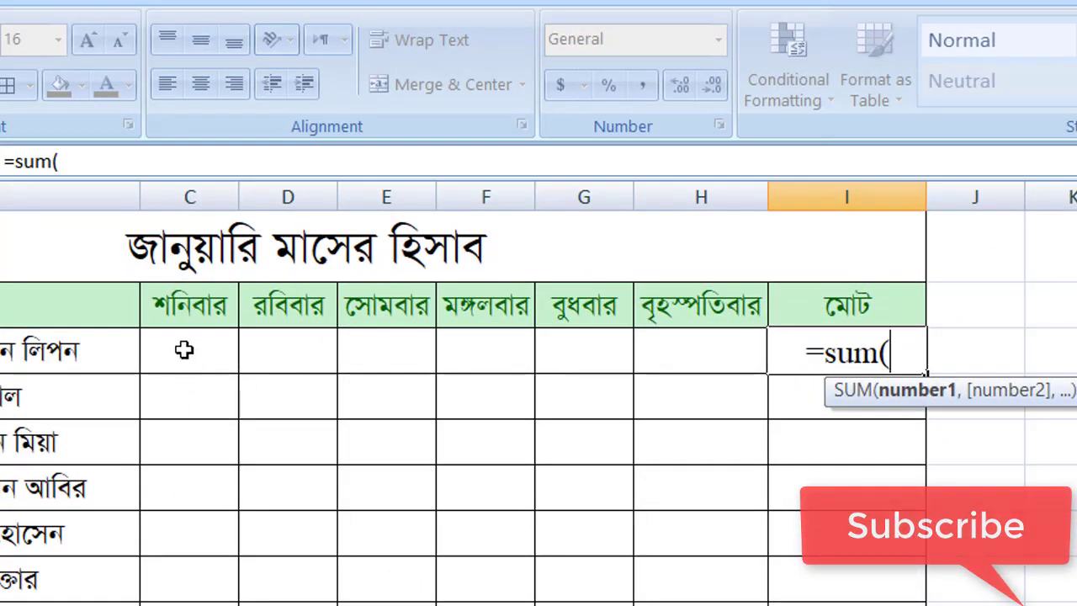
pyautogui.moveTo(184, 350)
pyautogui.mouseDown()
pyautogui.moveTo(279, 345)
pyautogui.moveTo(440, 361)
pyautogui.moveTo(650, 349)
pyautogui.mouseUp()
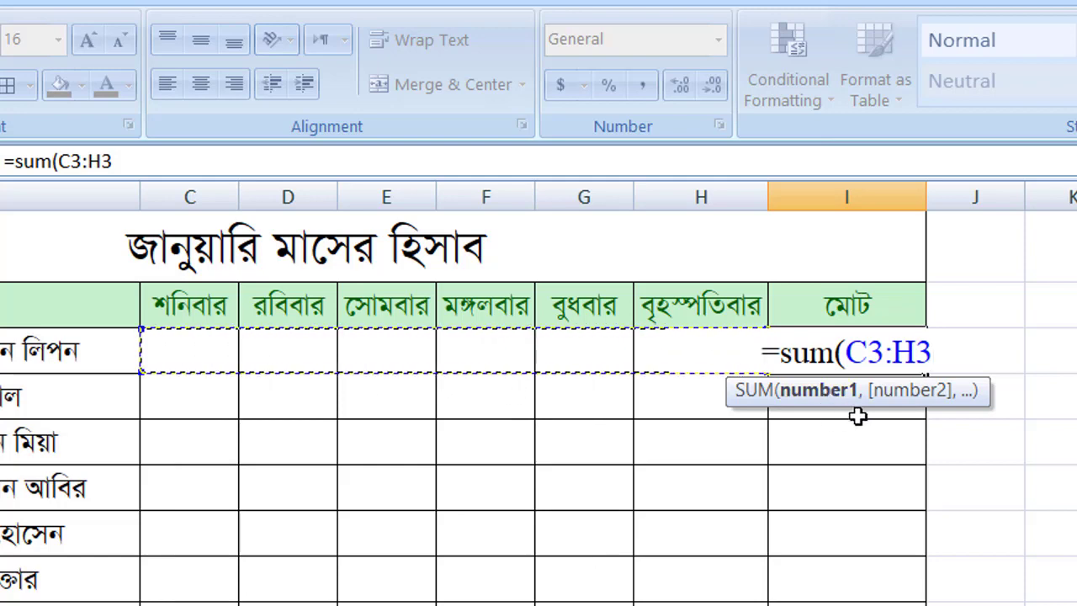
pyautogui.write(')')
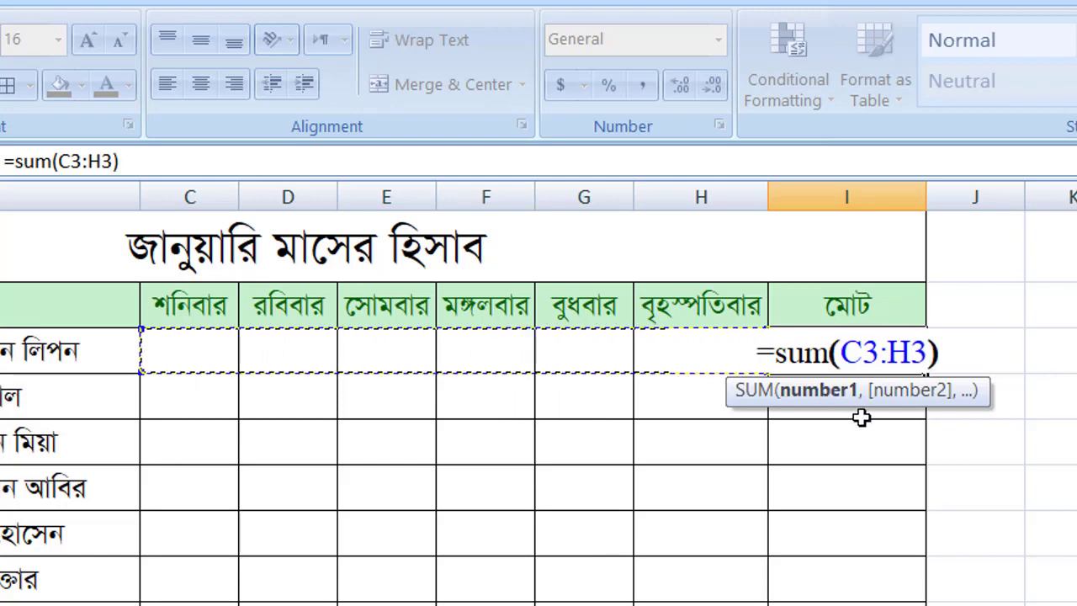
pyautogui.press('Return')
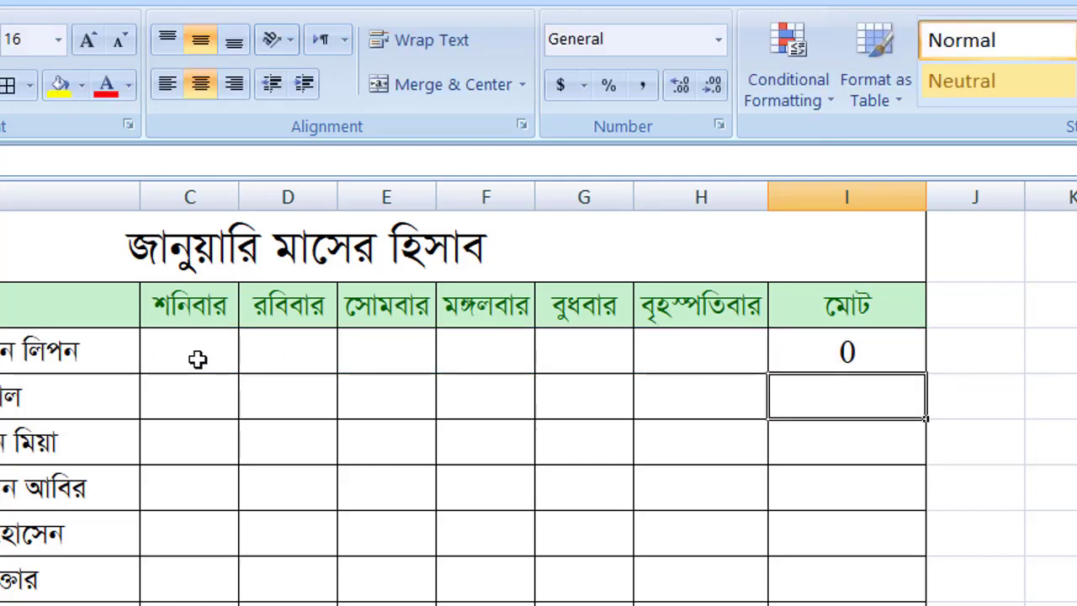
# - Enter 45 in C3 for Saturday and 70 in E3 for Monday
pyautogui.click(875, 350)
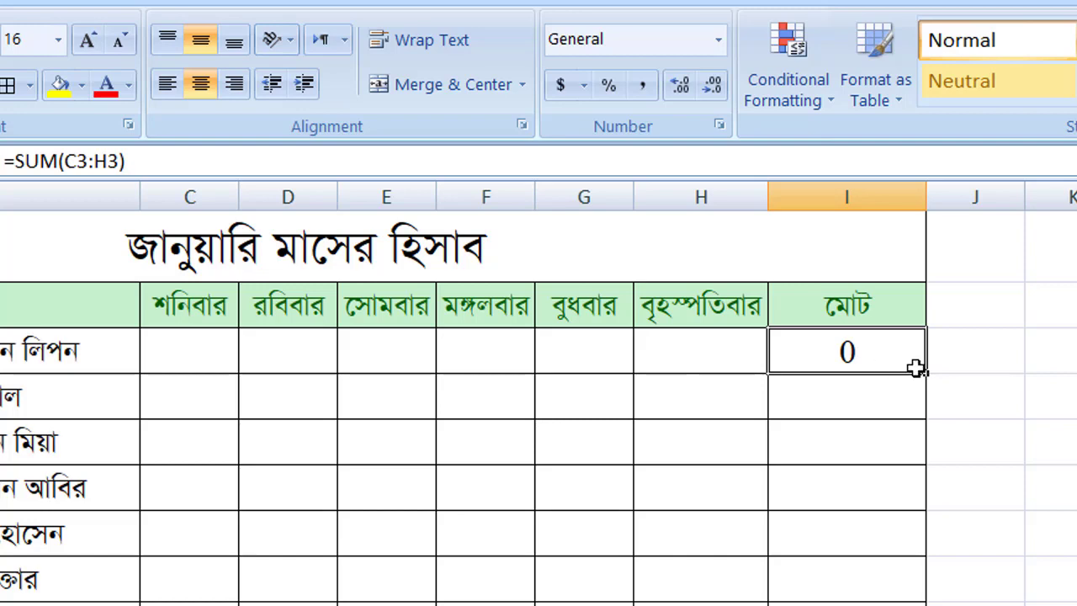
pyautogui.click(213, 350)
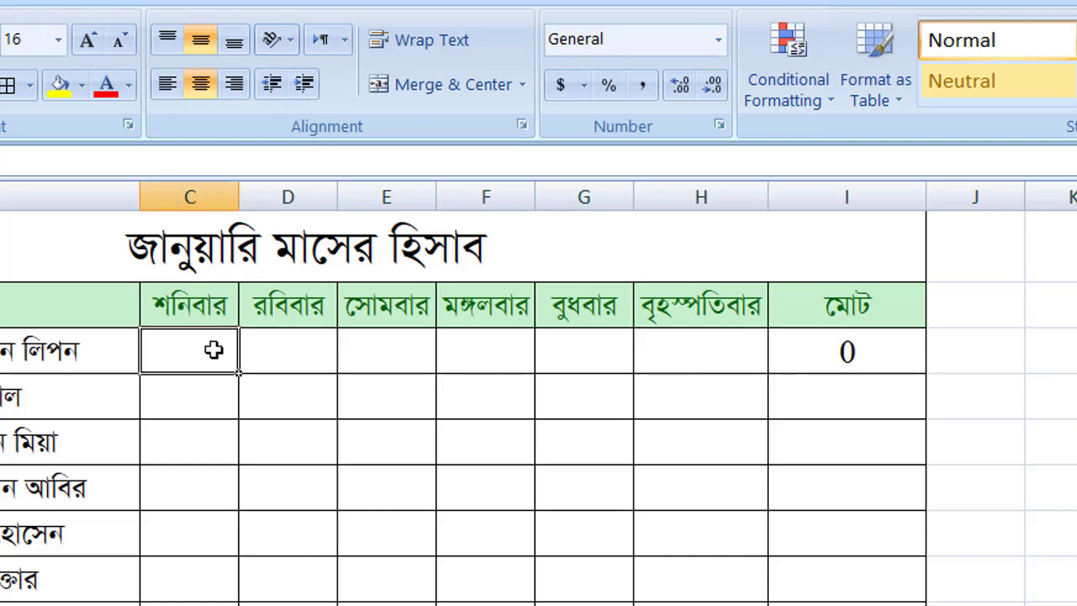
pyautogui.write('45')
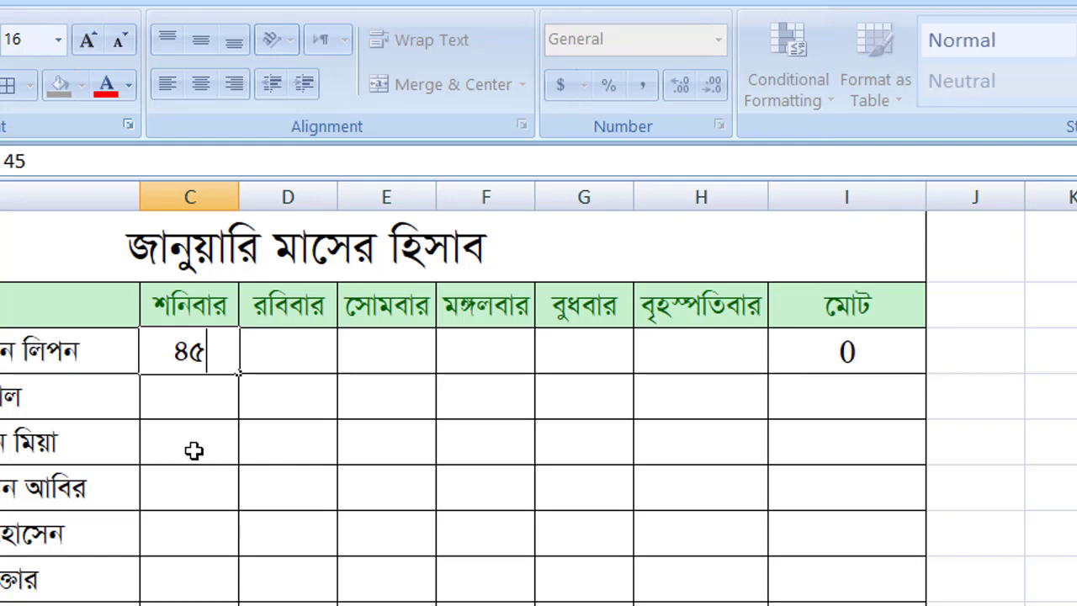
pyautogui.press('Return')
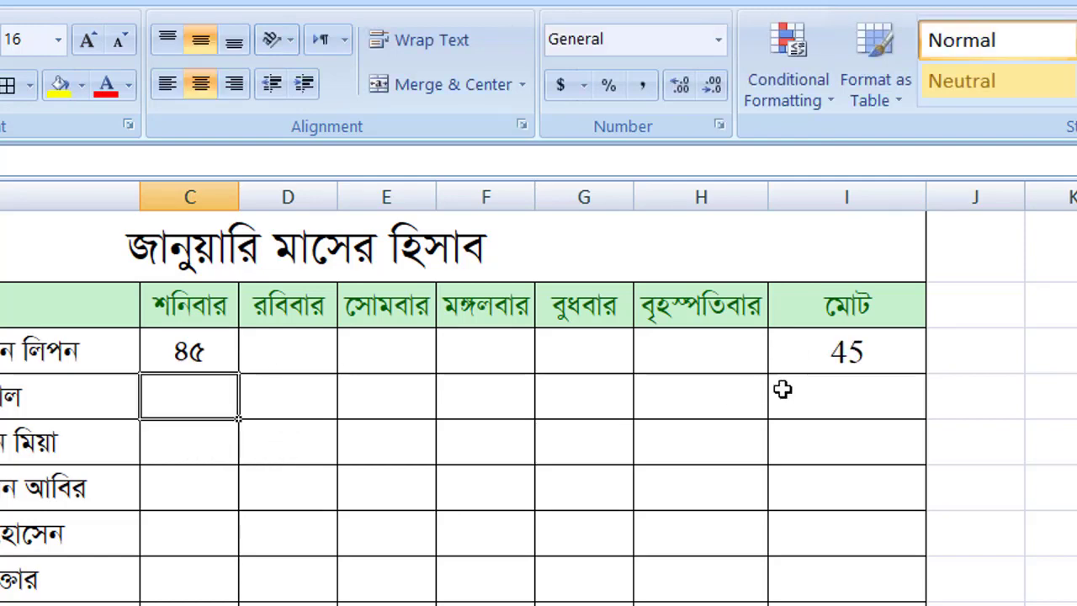
pyautogui.click(368, 352)
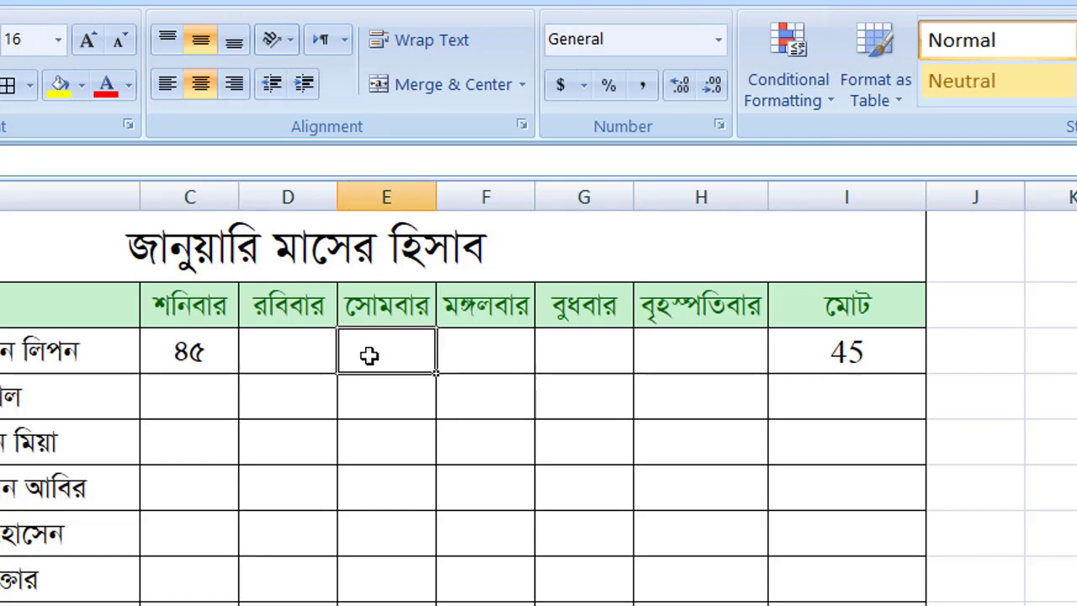
pyautogui.write('70')
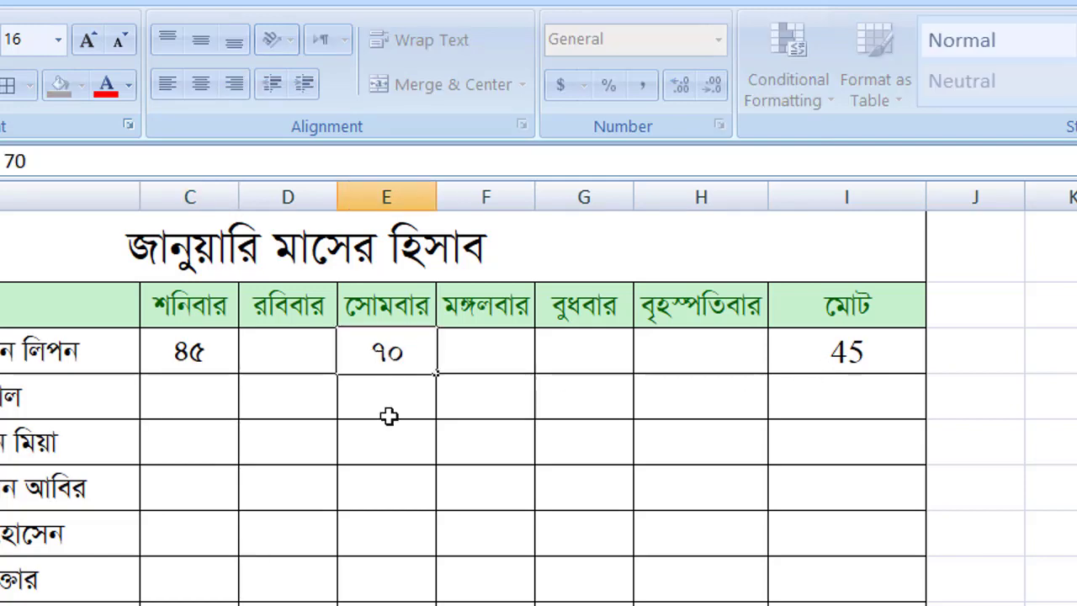
pyautogui.press('Return')
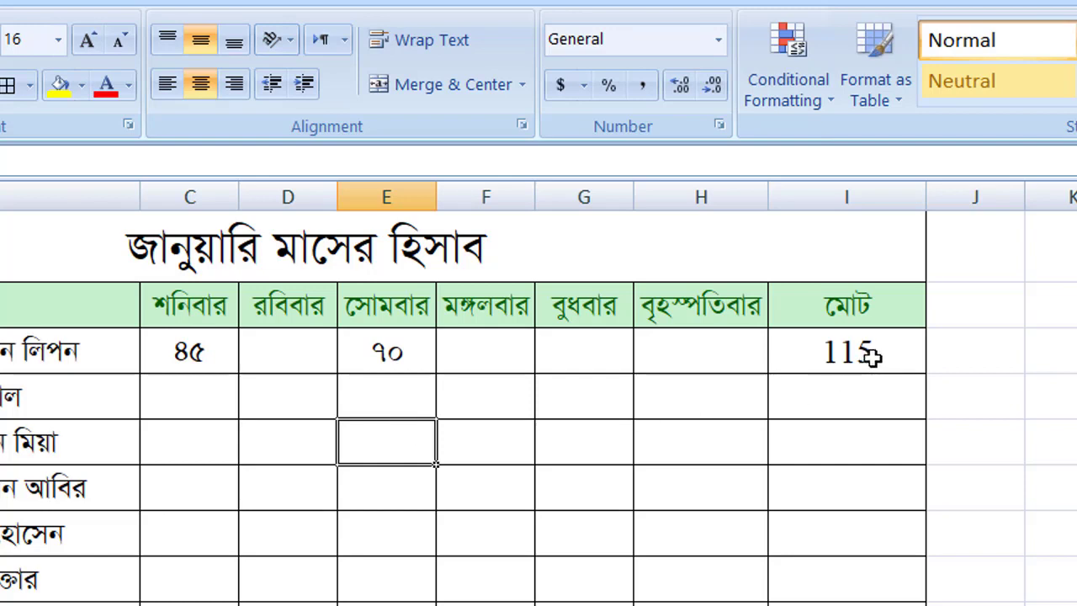
# - Confirm the first total in I3 now reads 115, then reselect I3
pyautogui.click(871, 363)
pyautogui.moveTo(152, 350); pyautogui.dragTo(391, 354)
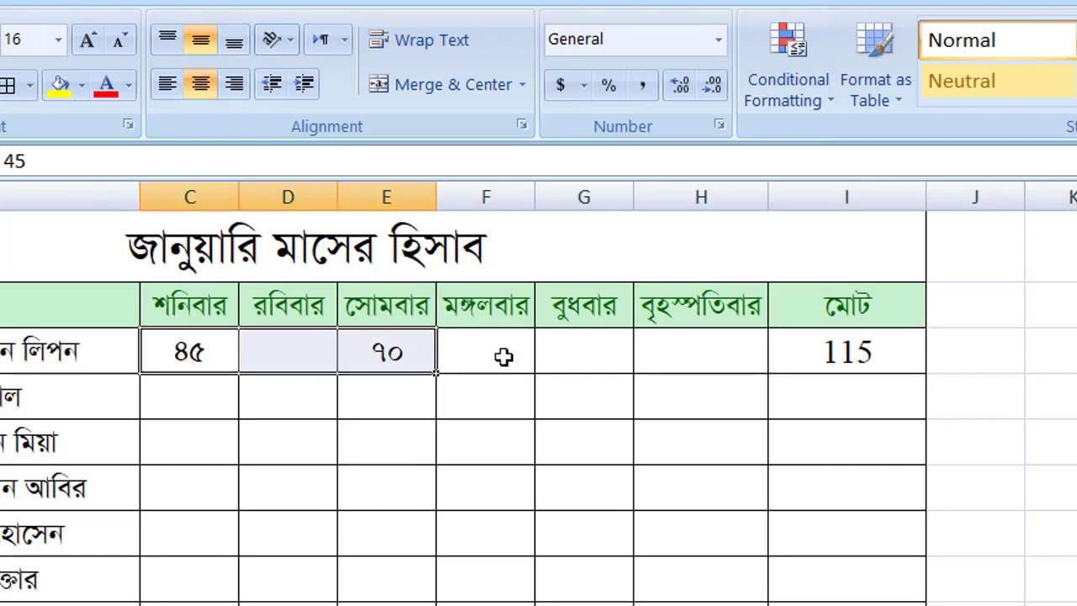
pyautogui.click(888, 353)
pyautogui.click(831, 491)
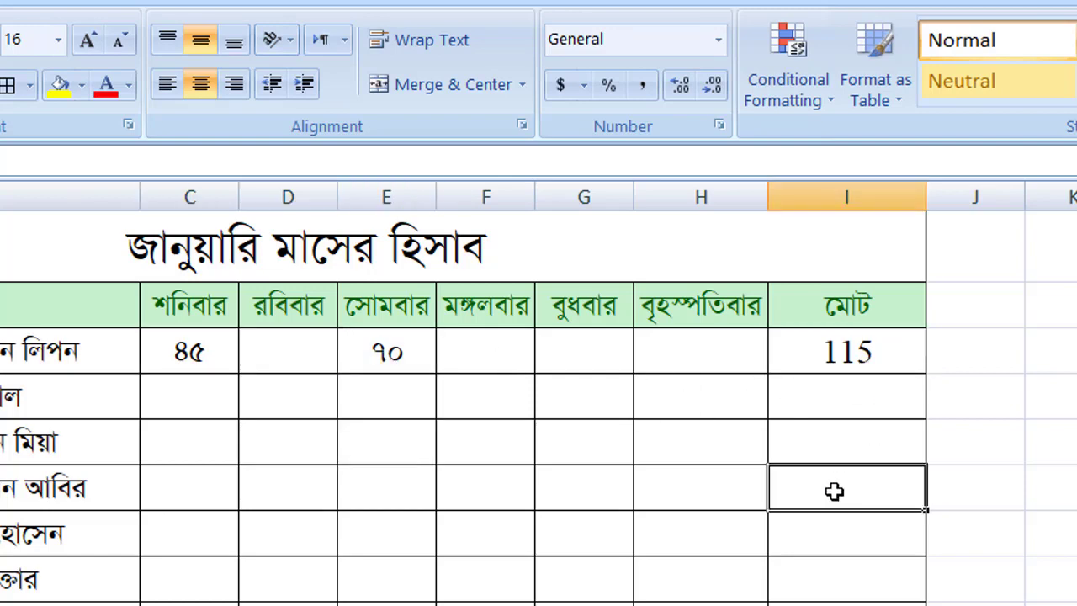
pyautogui.click(842, 346)
pyautogui.moveTo(93, 395); pyautogui.dragTo(92, 589)
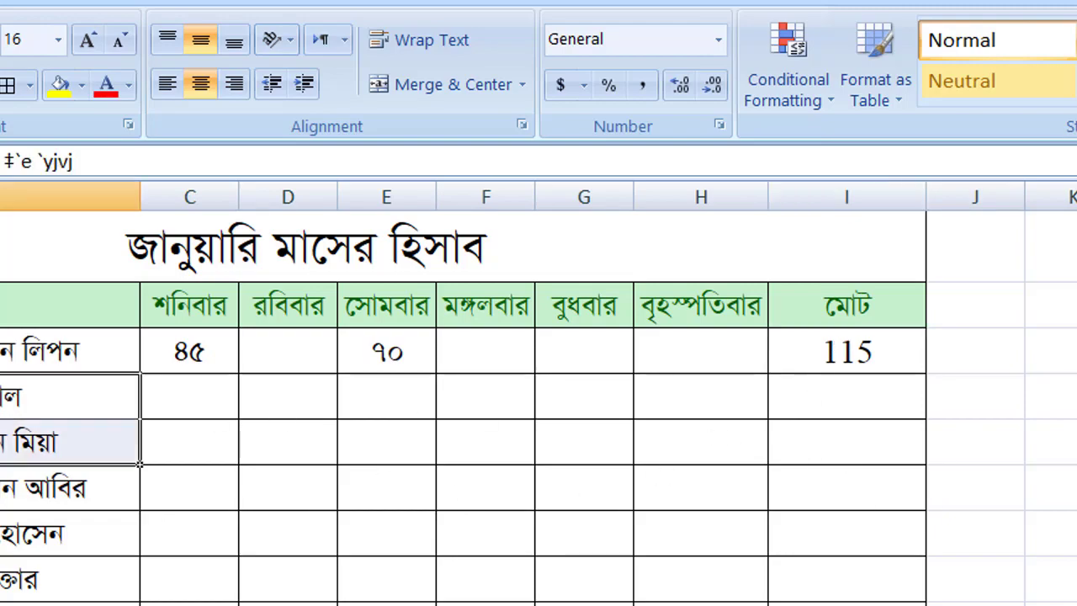
pyautogui.click(288, 533)
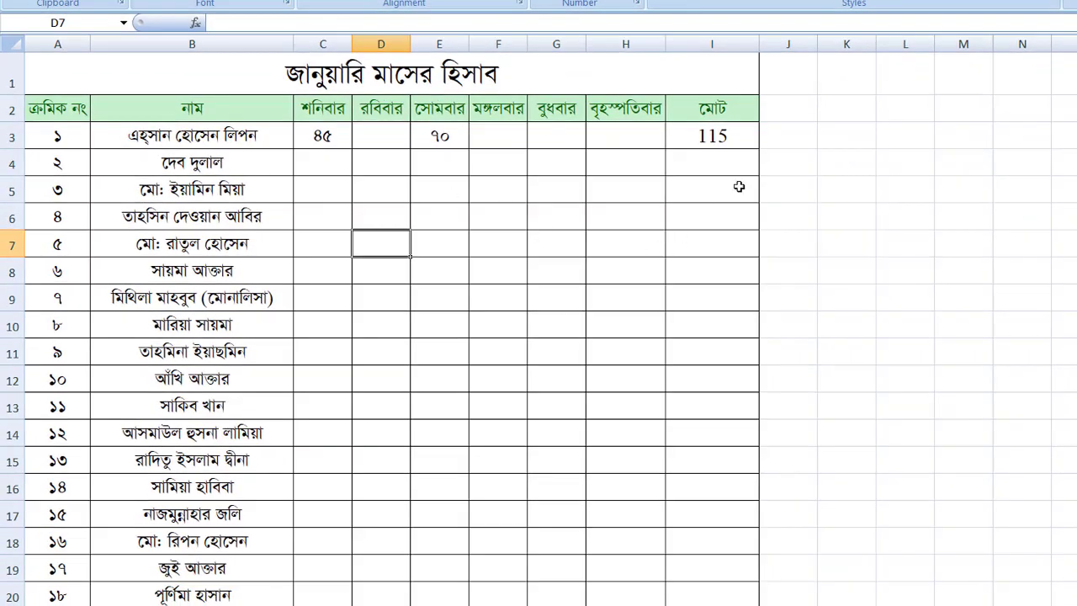
pyautogui.click(729, 138)
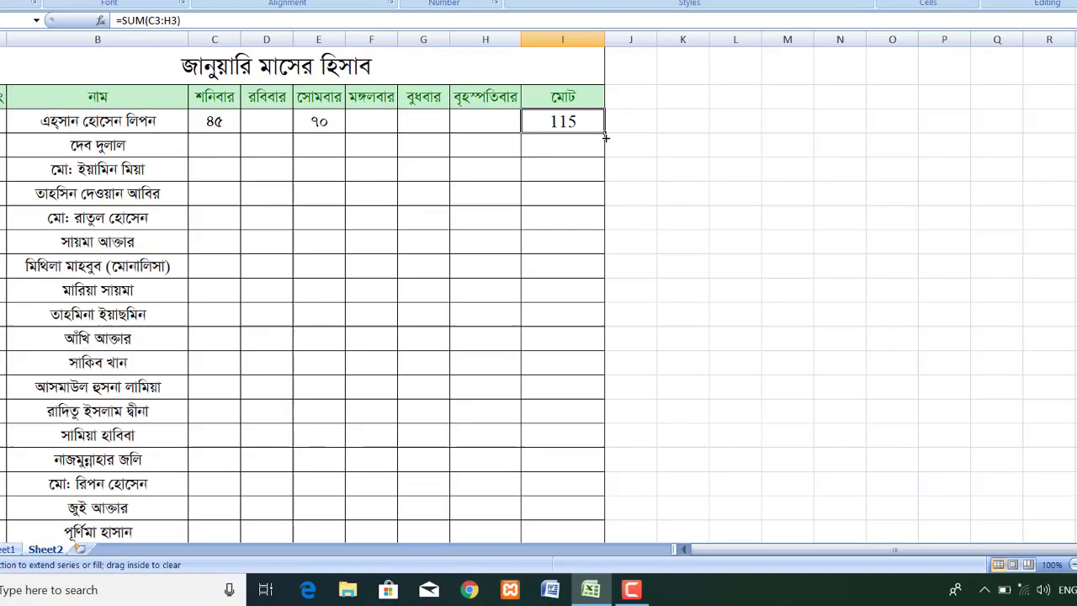
# - Fill the I3 SUM formula down column I to the last name row, giving 0 totals
pyautogui.moveTo(649, 225)
pyautogui.mouseDown()
pyautogui.moveTo(602, 469)
pyautogui.moveTo(573, 483)
pyautogui.moveTo(576, 502)
pyautogui.mouseUp()
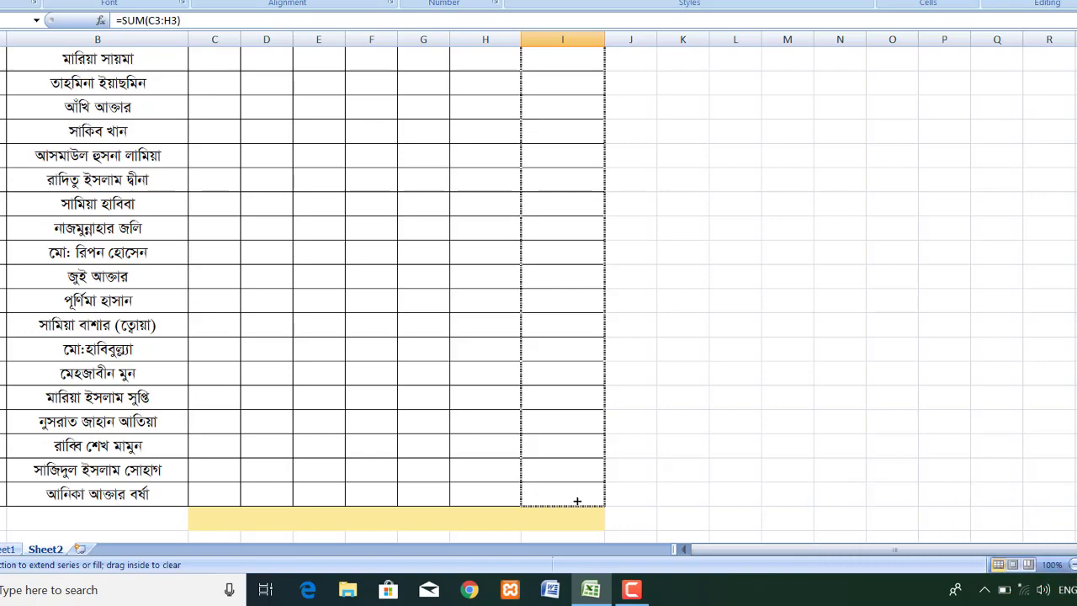
pyautogui.moveTo(576, 502); pyautogui.dragTo(578, 502)
pyautogui.scroll(3, 628, 325)
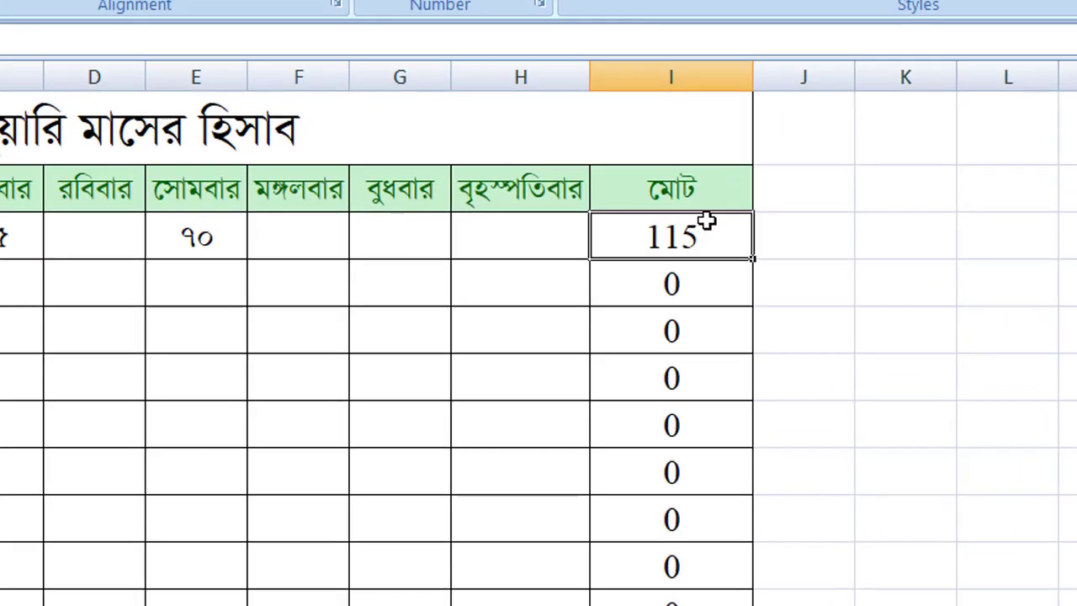
pyautogui.moveTo(725, 383); pyautogui.dragTo(723, 599)
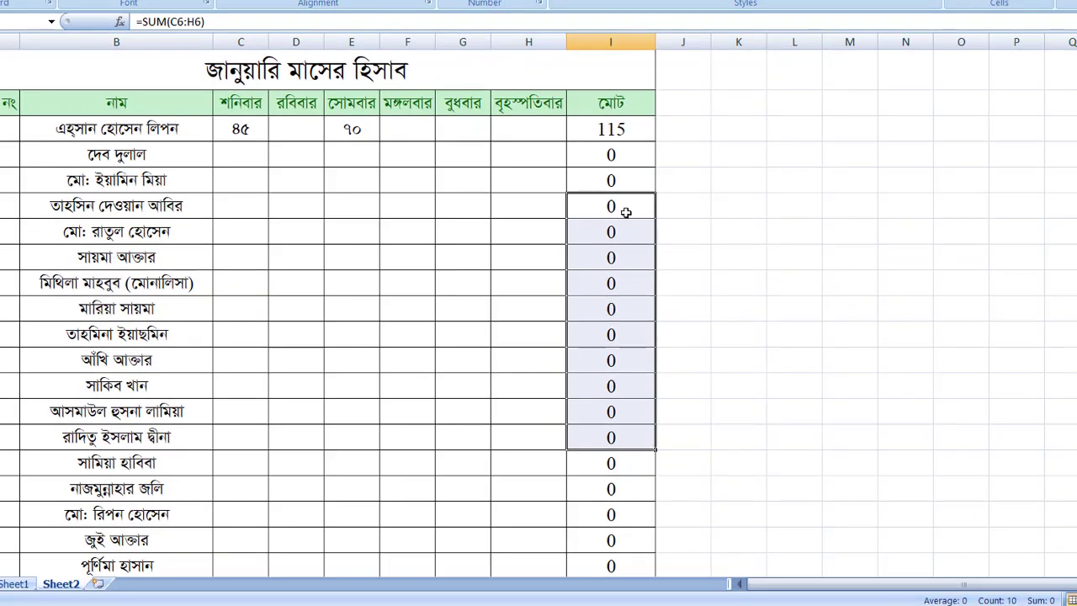
# - Check that the copied formula in I9 sums that row's day columns
pyautogui.click(626, 212)
pyautogui.click(615, 285)
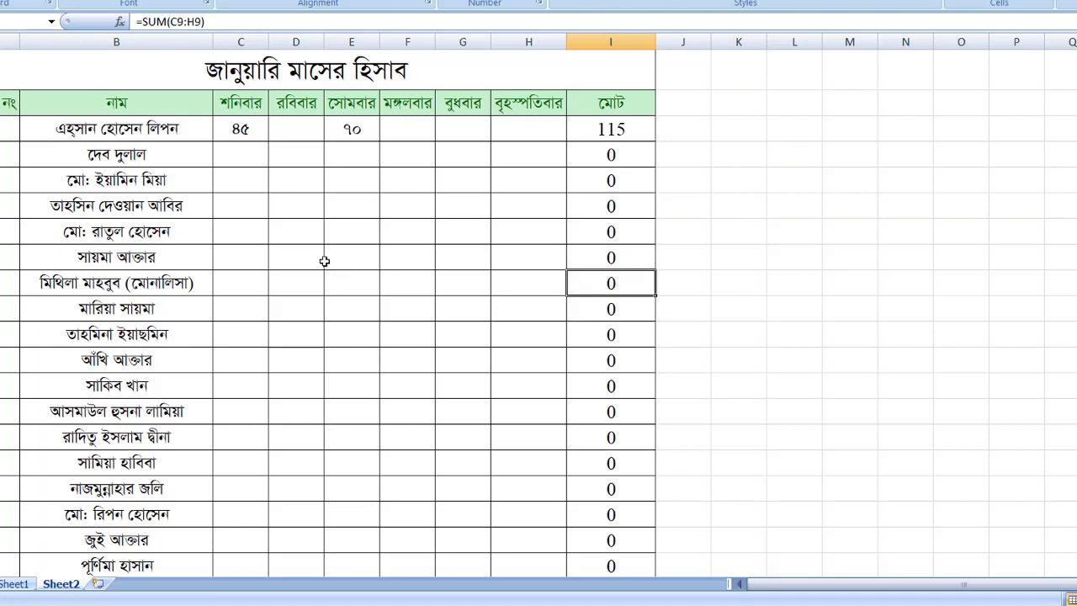
pyautogui.click(411, 328)
pyautogui.moveTo(296, 180); pyautogui.dragTo(533, 487)
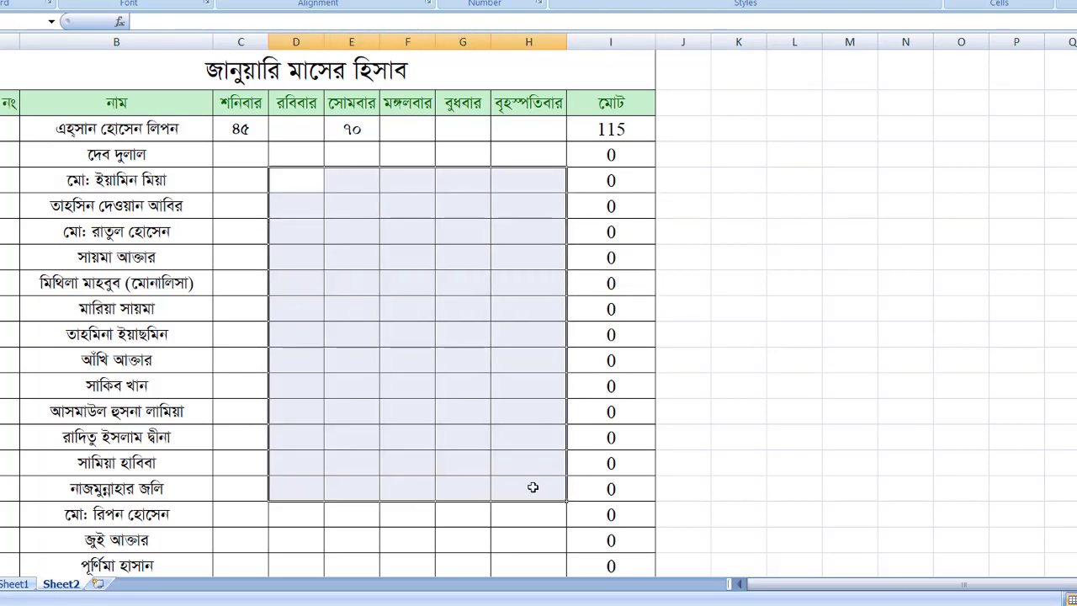
pyautogui.click(617, 273)
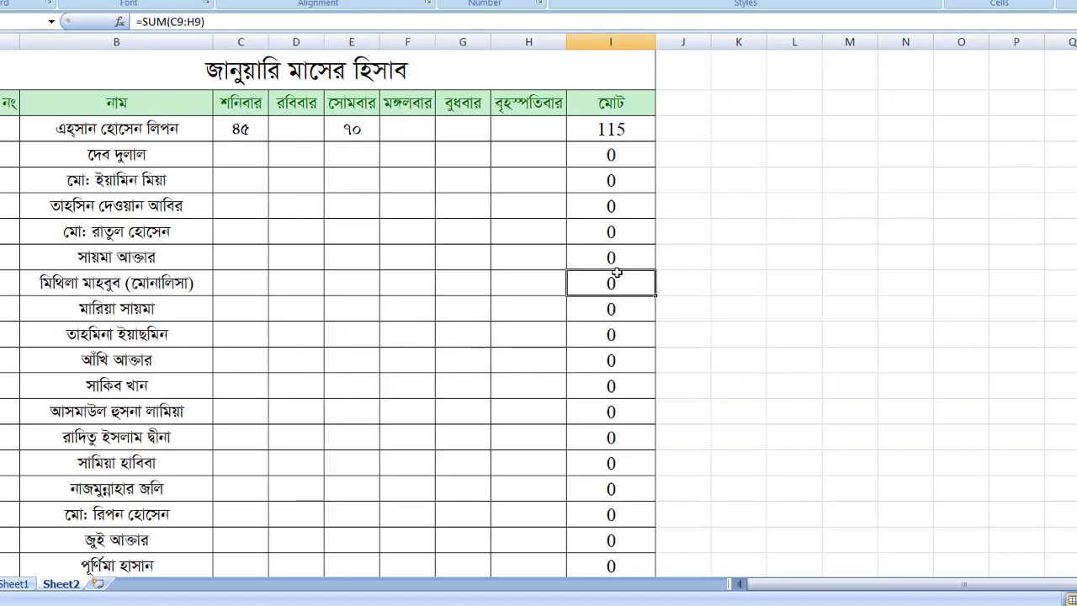
# - Enter test amounts 7 in C9, 8 in F13 and 75 in G13
pyautogui.click(259, 288)
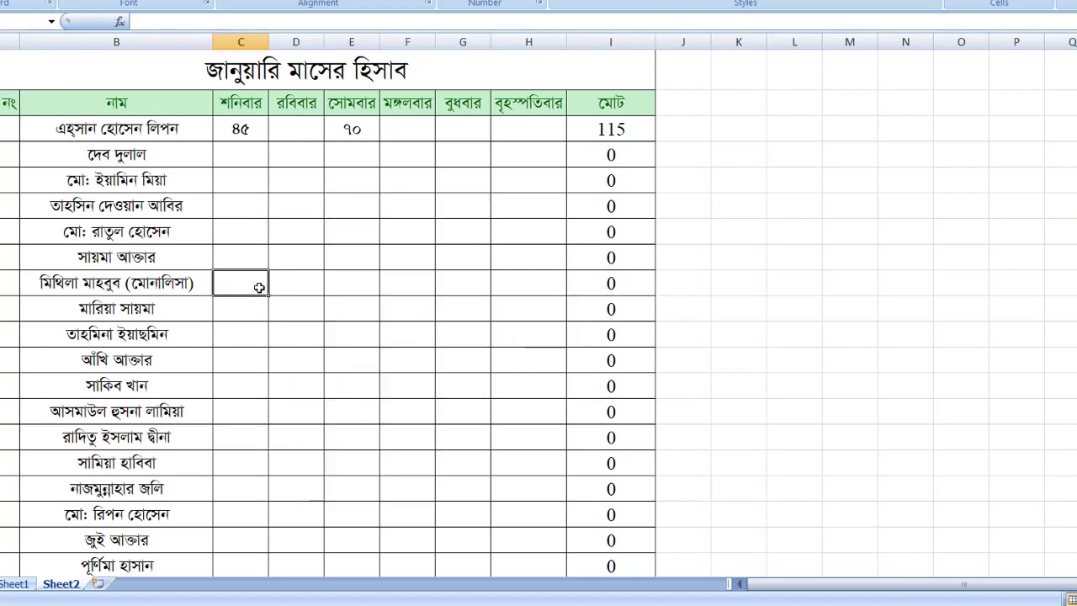
pyautogui.write('৭')
pyautogui.click(376, 322)
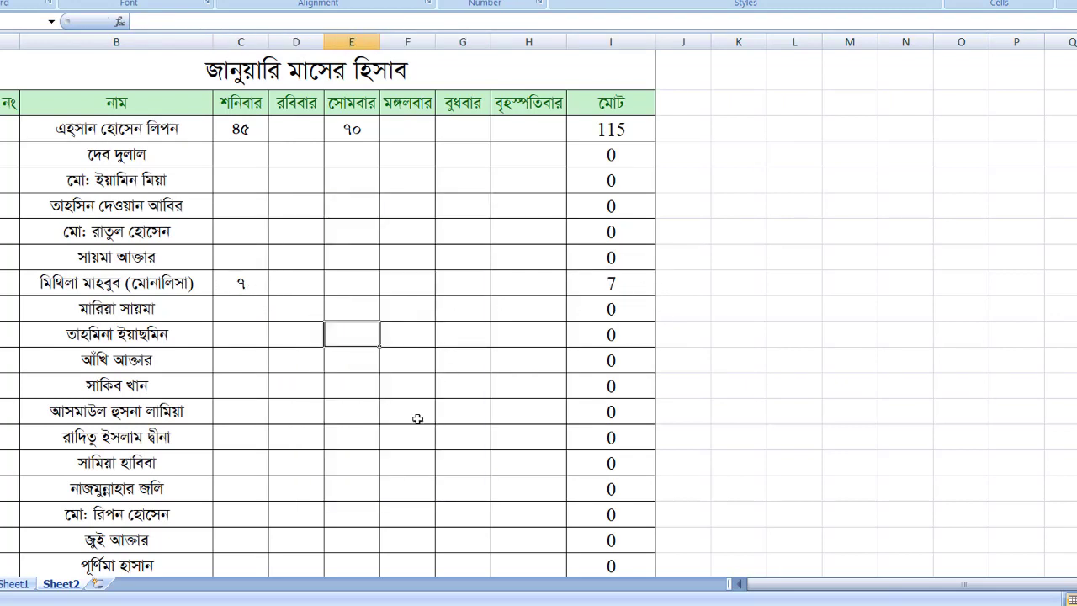
pyautogui.click(416, 391)
pyautogui.write('৮')
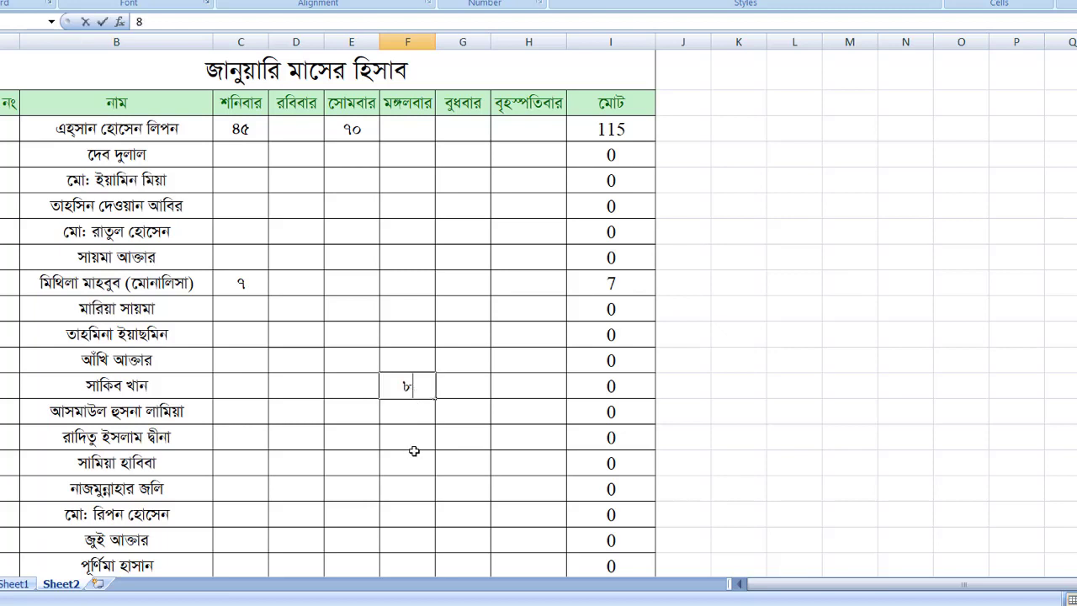
pyautogui.click(414, 454)
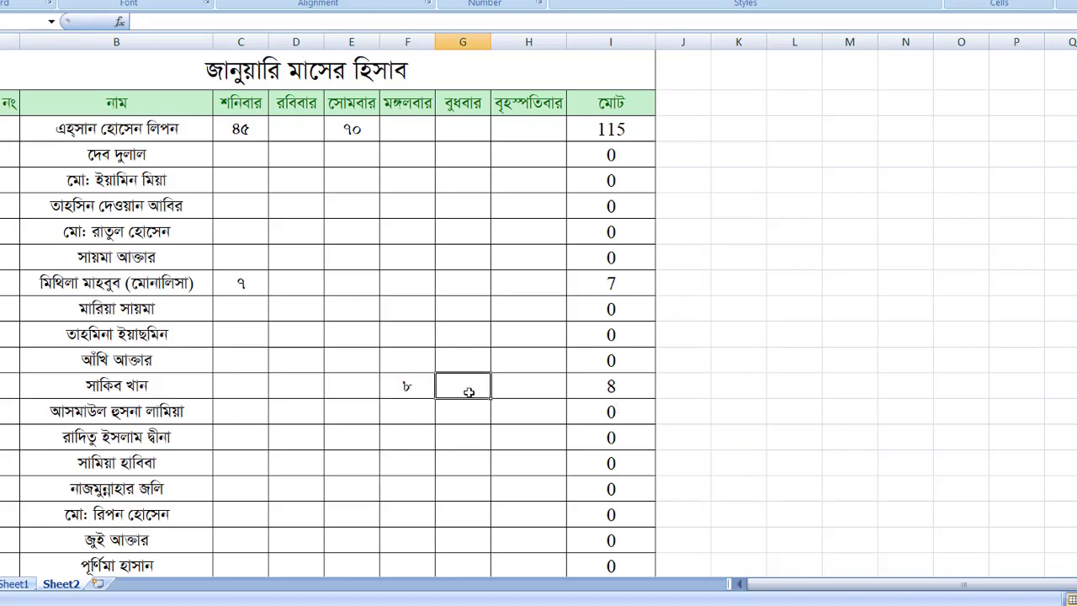
pyautogui.write('৭৫')
pyautogui.click(447, 451)
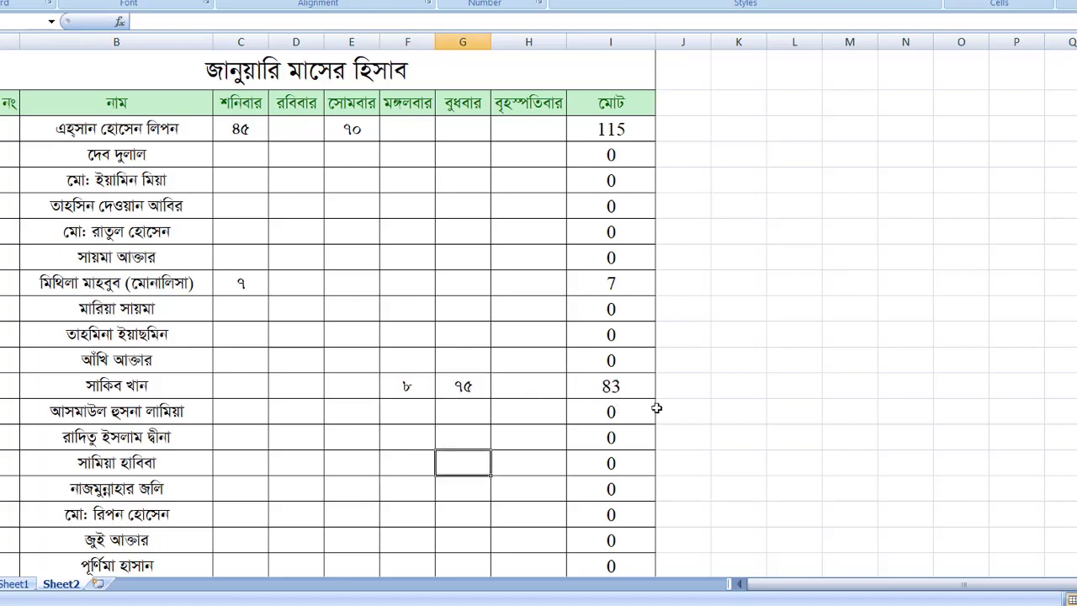
pyautogui.click(371, 405)
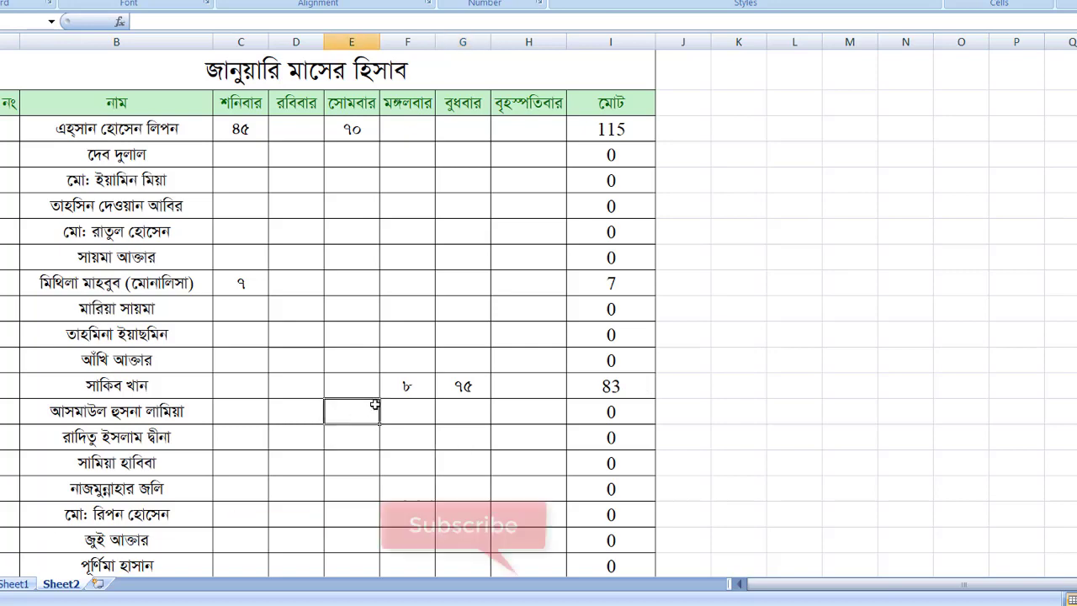
pyautogui.scroll(-2, 380, 404)
pyautogui.scroll(-2, 385, 404)
pyautogui.scroll(4, 435, 312)
pyautogui.moveTo(241, 118); pyautogui.dragTo(268, 537)
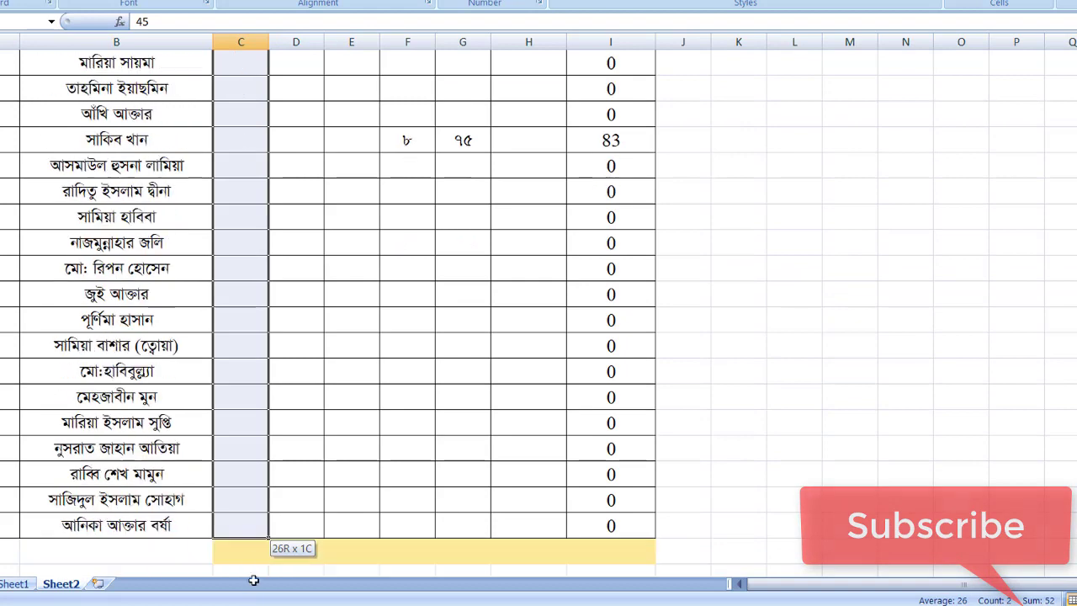
pyautogui.moveTo(267, 538)
pyautogui.mouseDown()
pyautogui.moveTo(229, 543)
pyautogui.moveTo(240, 510)
pyautogui.mouseUp()
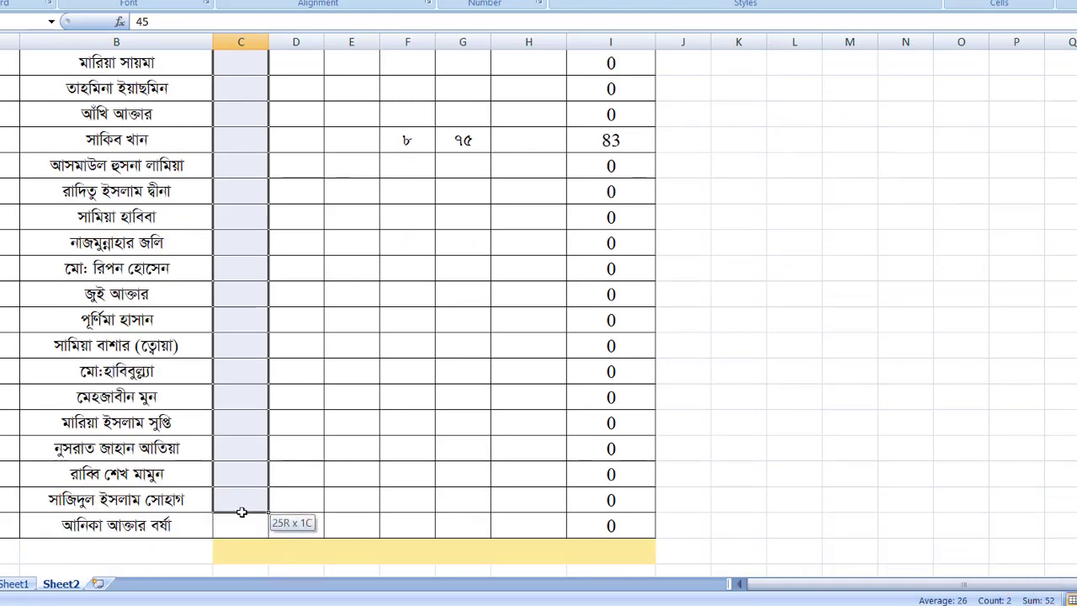
pyautogui.click(253, 548)
pyautogui.click(353, 369)
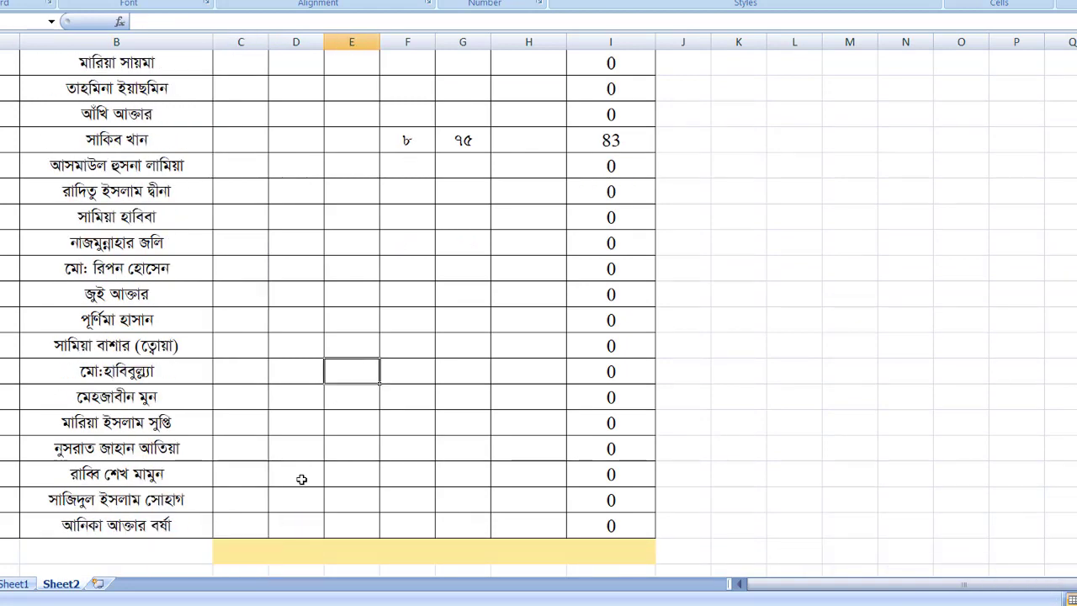
pyautogui.click(235, 554)
pyautogui.scroll(1, 283, 461)
pyautogui.scroll(2, 282, 445)
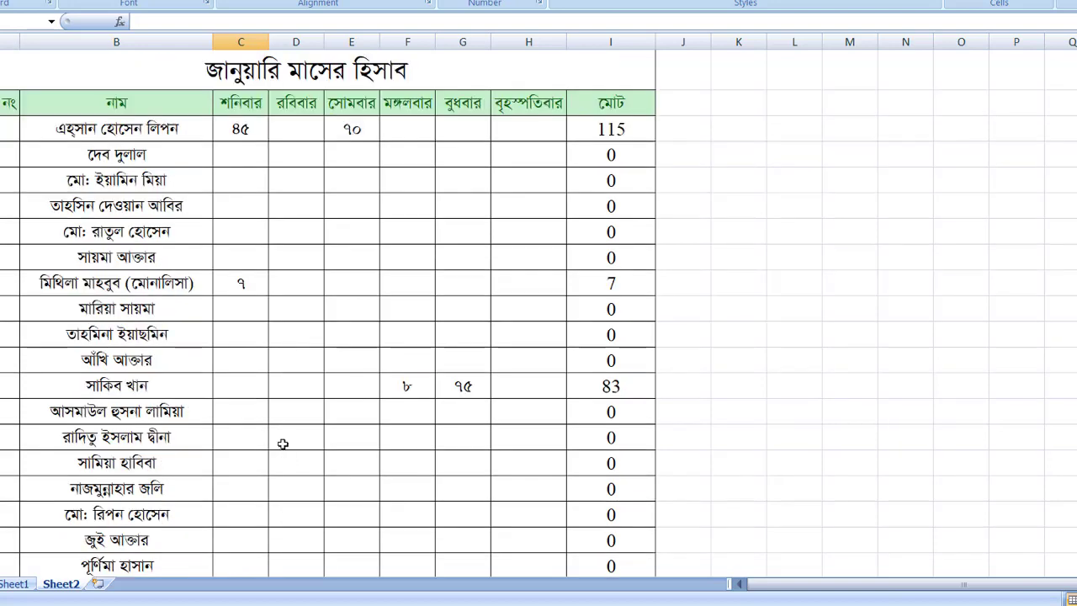
pyautogui.click(247, 127)
pyautogui.scroll(-4, 298, 502)
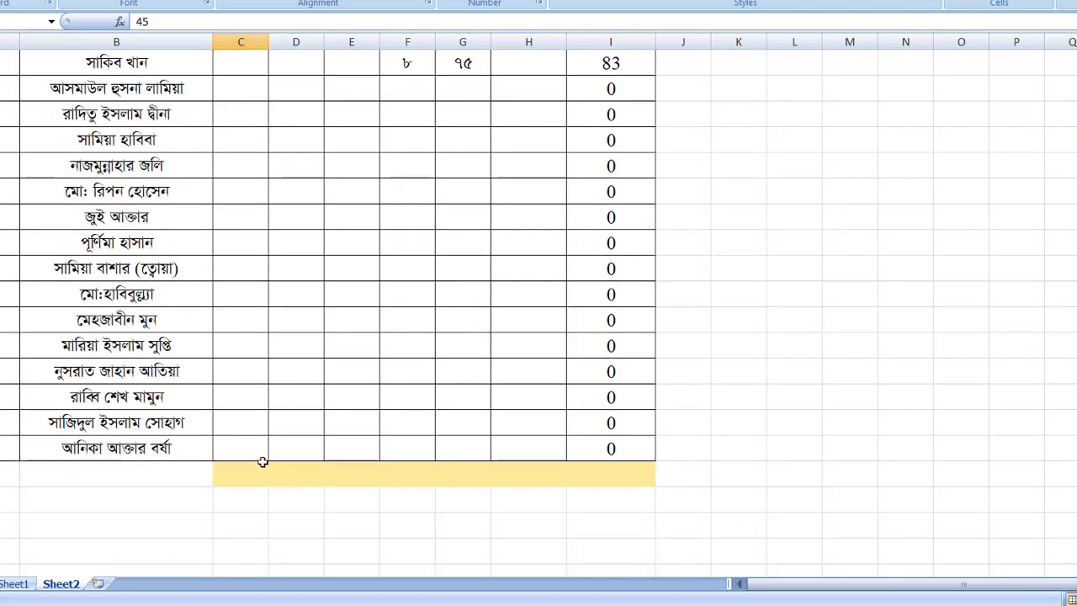
pyautogui.click(237, 490)
pyautogui.click(239, 471)
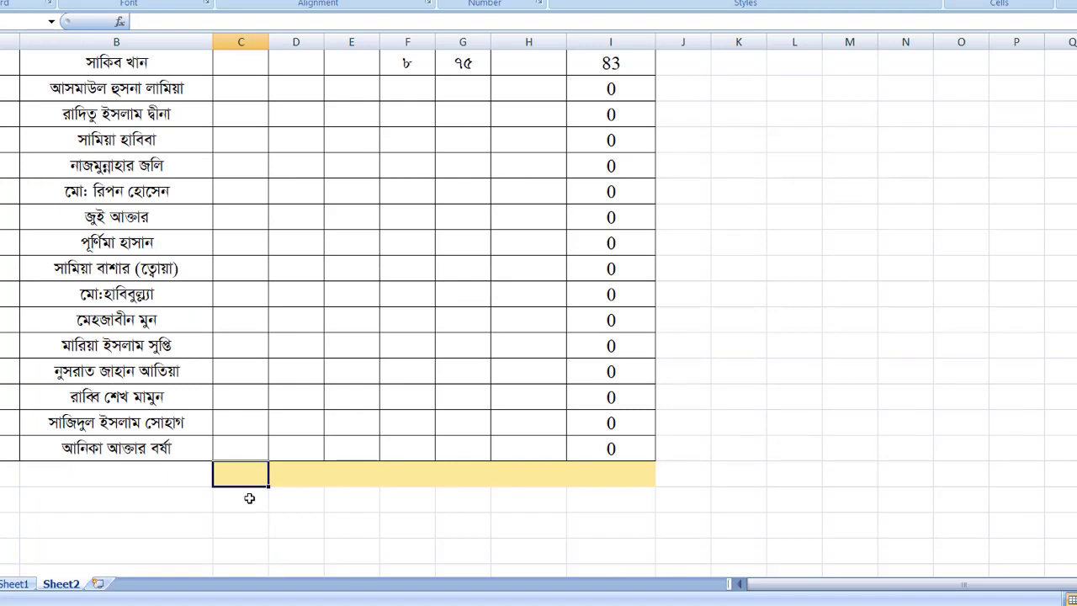
pyautogui.click(252, 493)
pyautogui.click(247, 476)
# - Enter =SUM(C3:C28) in yellow cell C29 under Saturday, giving 52
pyautogui.write('=')
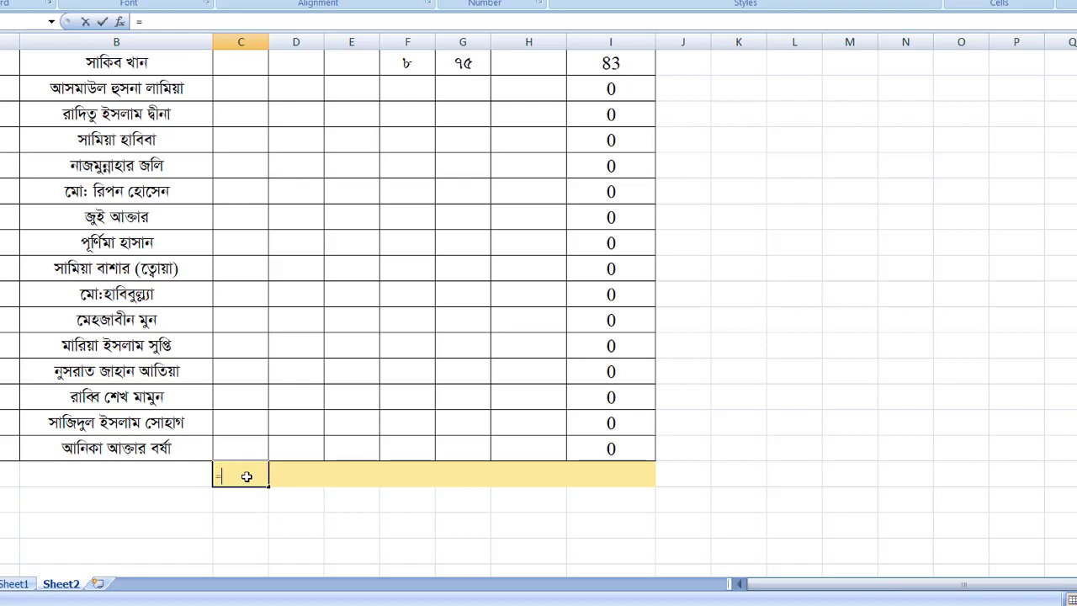
pyautogui.write('sum')
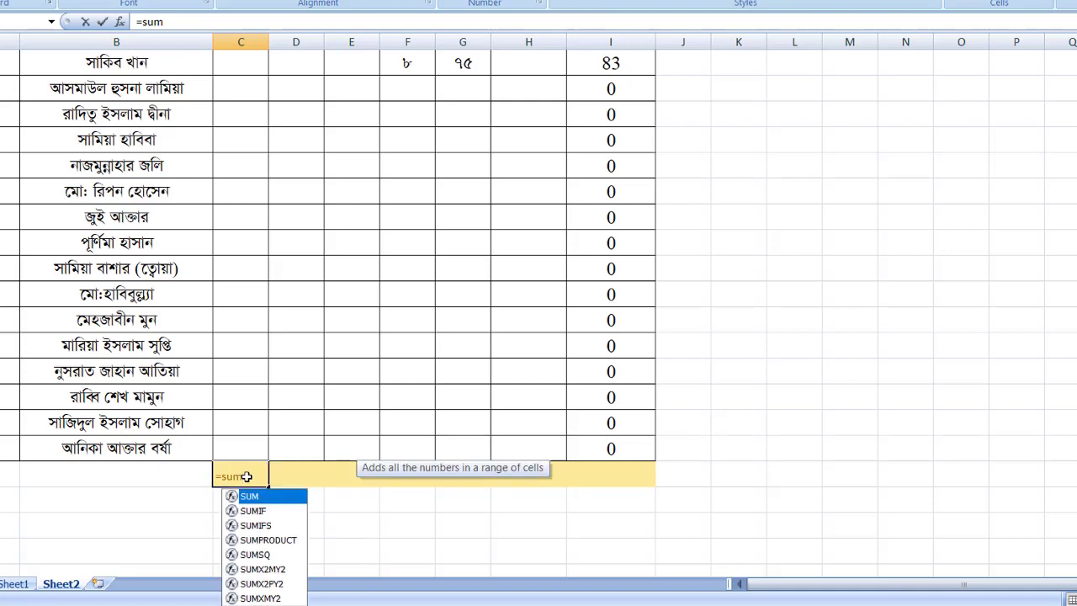
pyautogui.write('(')
pyautogui.scroll(1, 246, 476)
pyautogui.scroll(3, 252, 457)
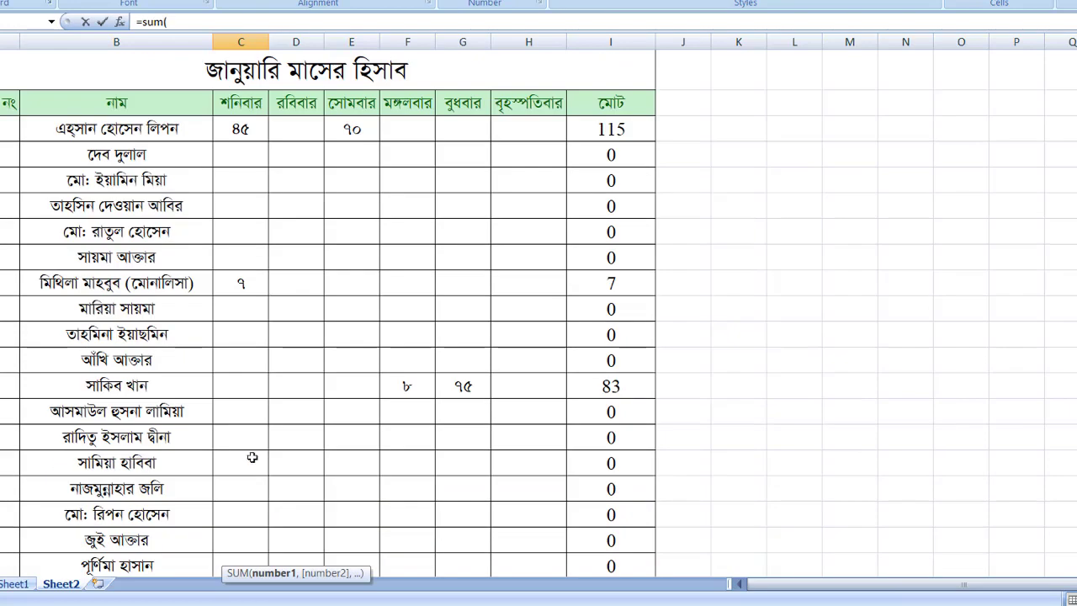
pyautogui.moveTo(249, 128)
pyautogui.mouseDown()
pyautogui.moveTo(262, 550)
pyautogui.moveTo(252, 551)
pyautogui.mouseUp()
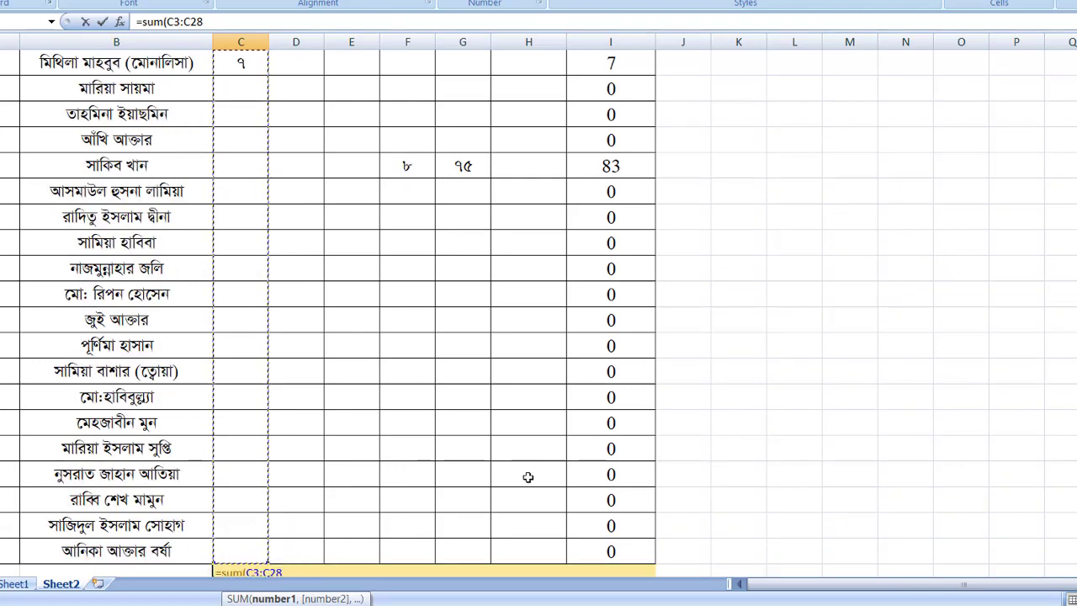
pyautogui.scroll(-1, 531, 474)
pyautogui.write(')')
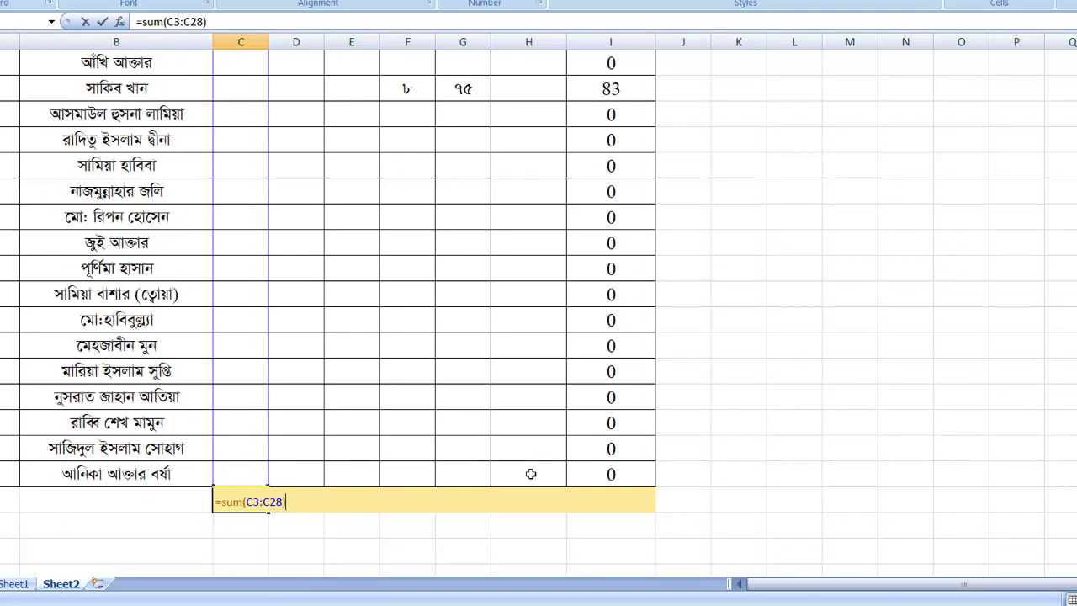
pyautogui.press('Return')
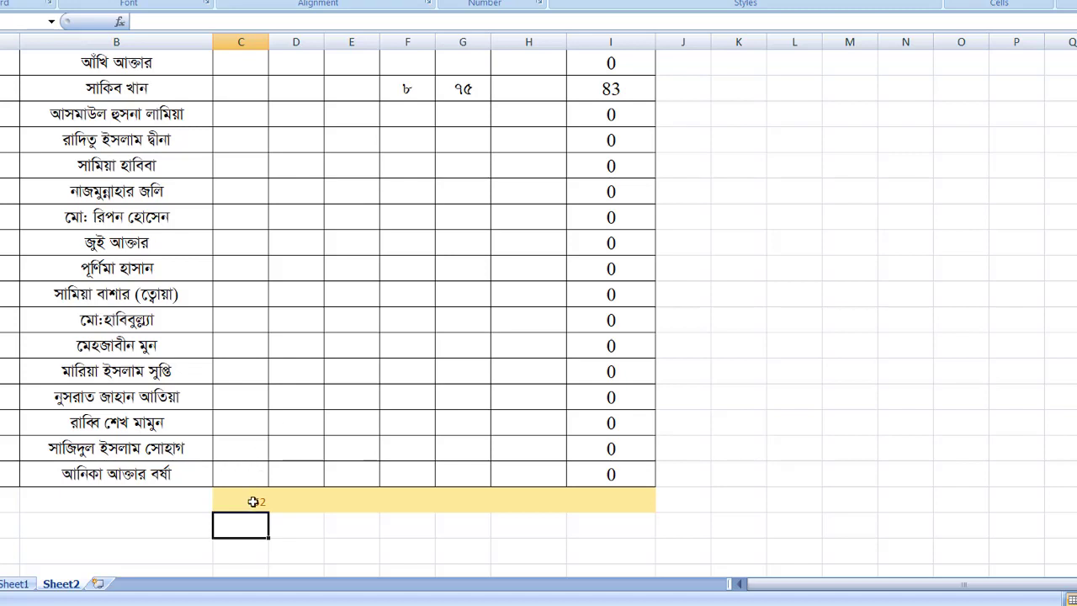
pyautogui.click(253, 503)
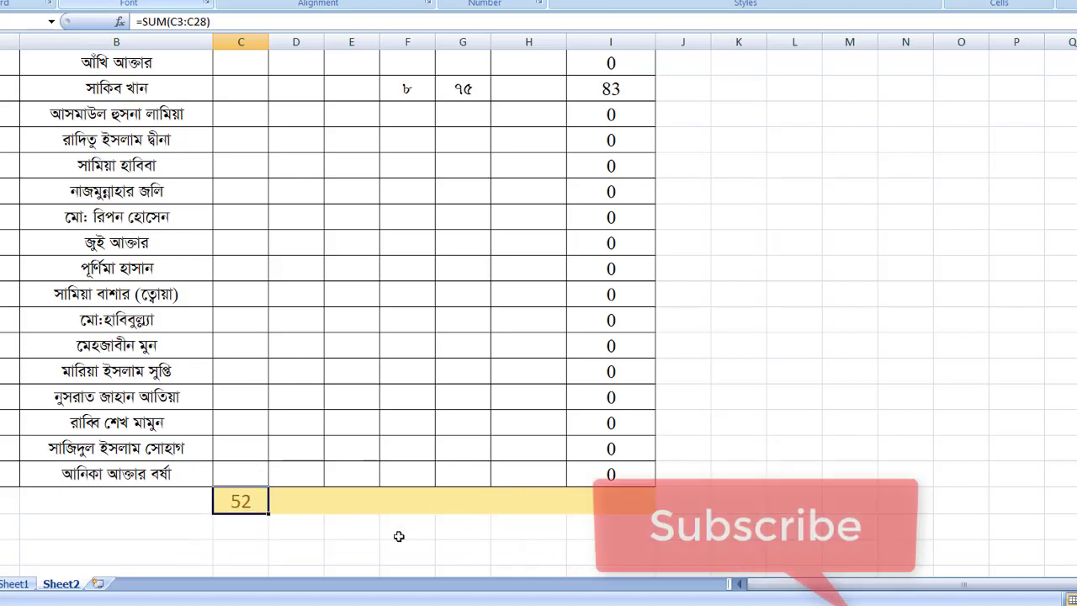
pyautogui.click(257, 502)
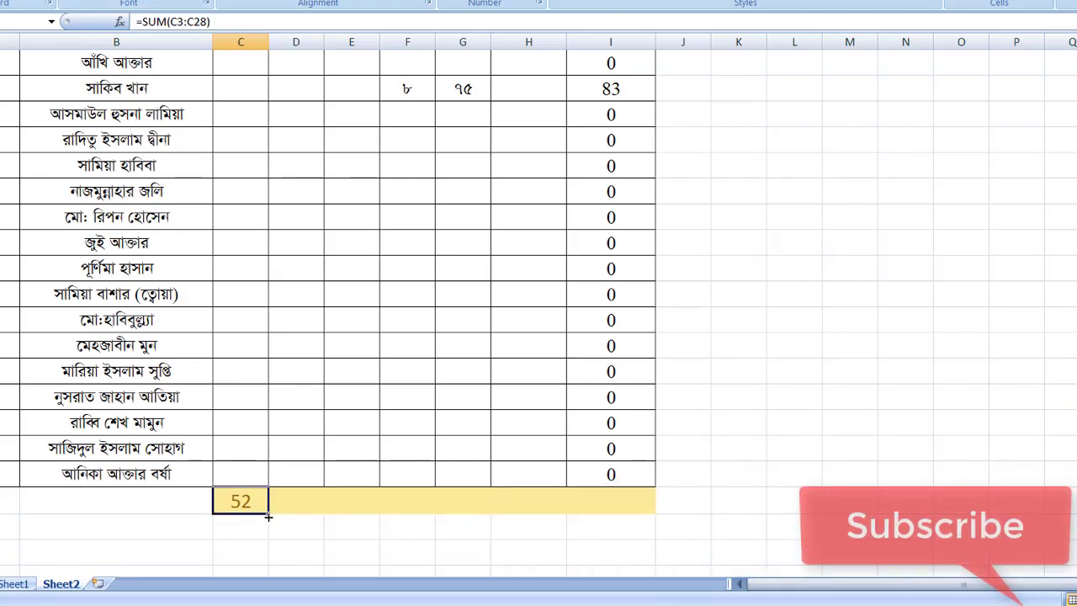
# - Fill the C29 total formula across the yellow row to I29, giving 205 overall
pyautogui.moveTo(267, 520); pyautogui.dragTo(592, 517)
pyautogui.click(383, 549)
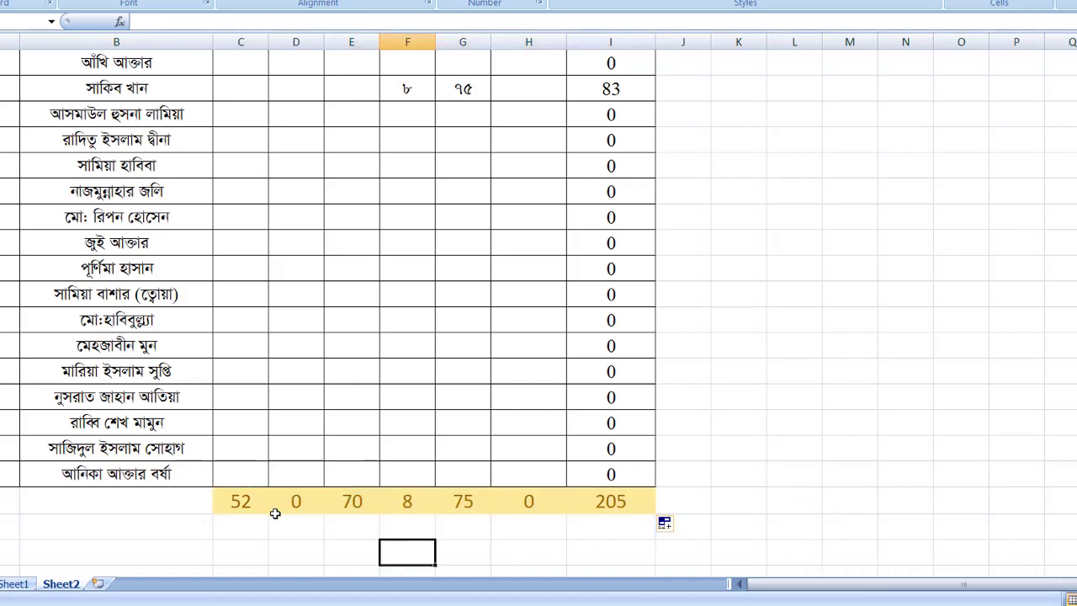
pyautogui.scroll(3, 332, 202)
pyautogui.scroll(1, 320, 187)
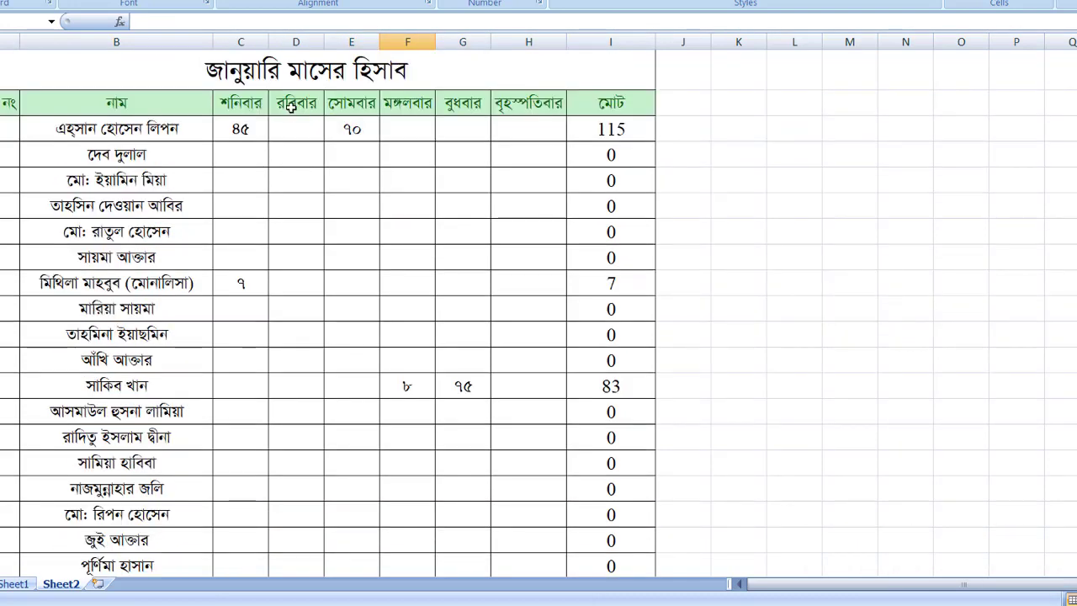
pyautogui.scroll(-4, 294, 201)
pyautogui.scroll(-2, 296, 176)
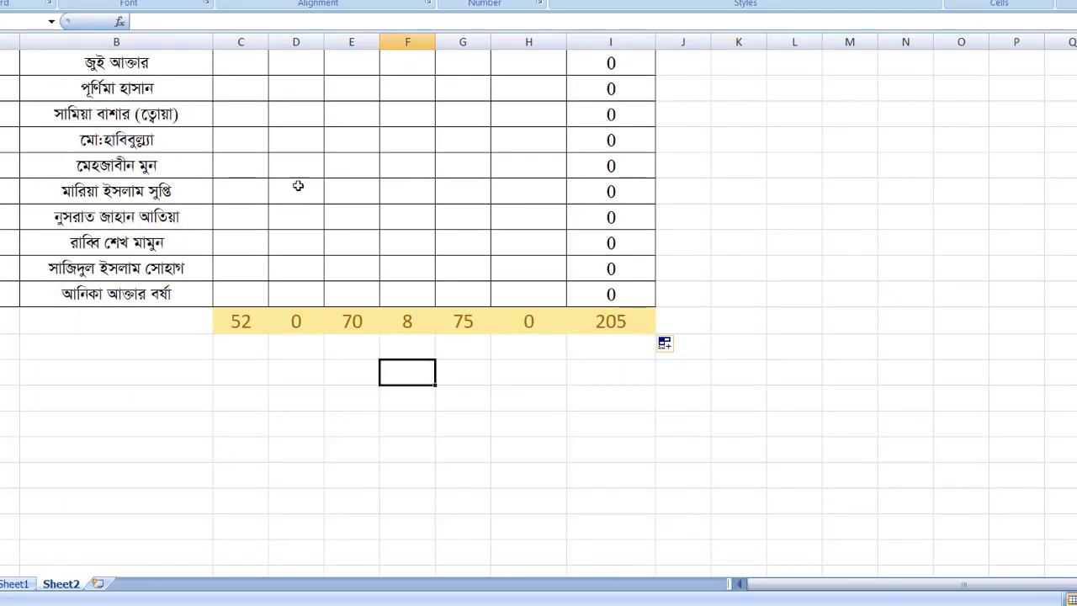
# - Check the copied column totals in D29, E29 and G29 against the entered amounts
pyautogui.click(299, 324)
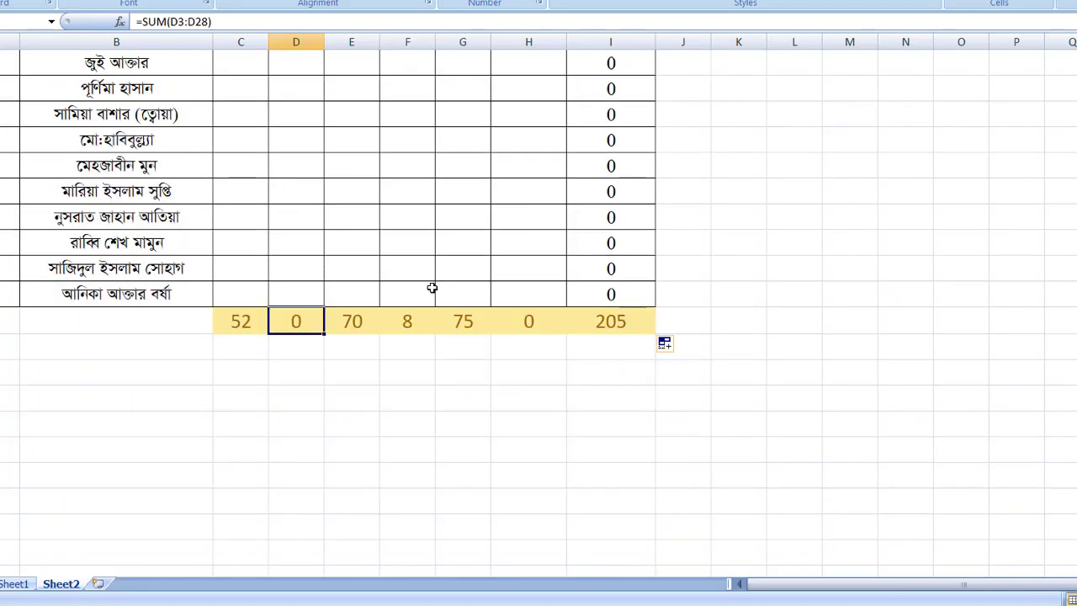
pyautogui.scroll(5, 432, 288)
pyautogui.scroll(1, 396, 195)
pyautogui.scroll(-5, 353, 261)
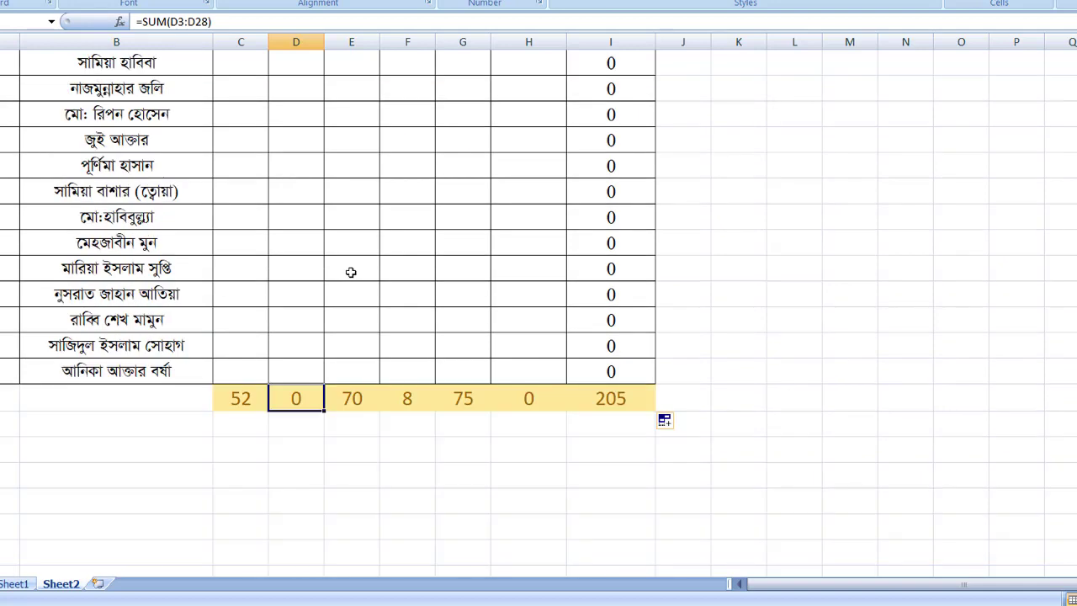
pyautogui.click(354, 396)
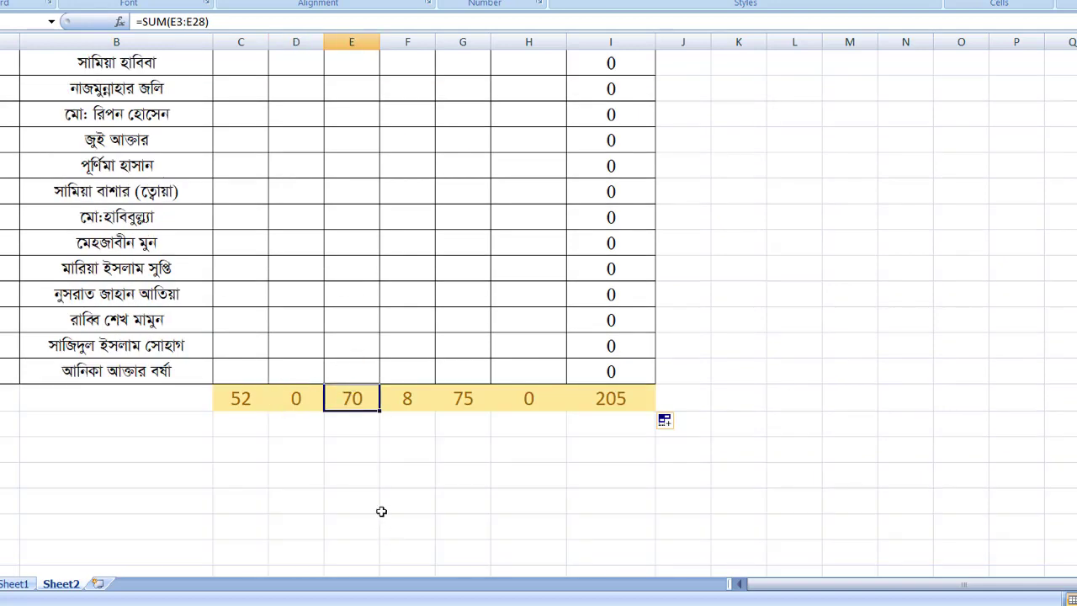
pyautogui.scroll(5, 368, 411)
pyautogui.scroll(1, 392, 389)
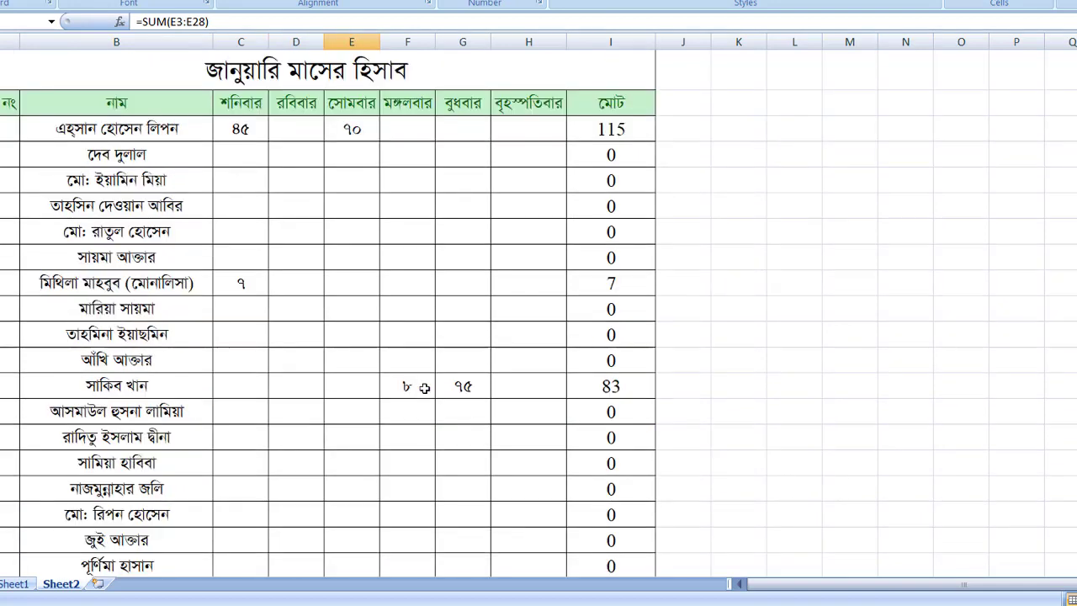
pyautogui.click(360, 127)
pyautogui.scroll(-2, 357, 197)
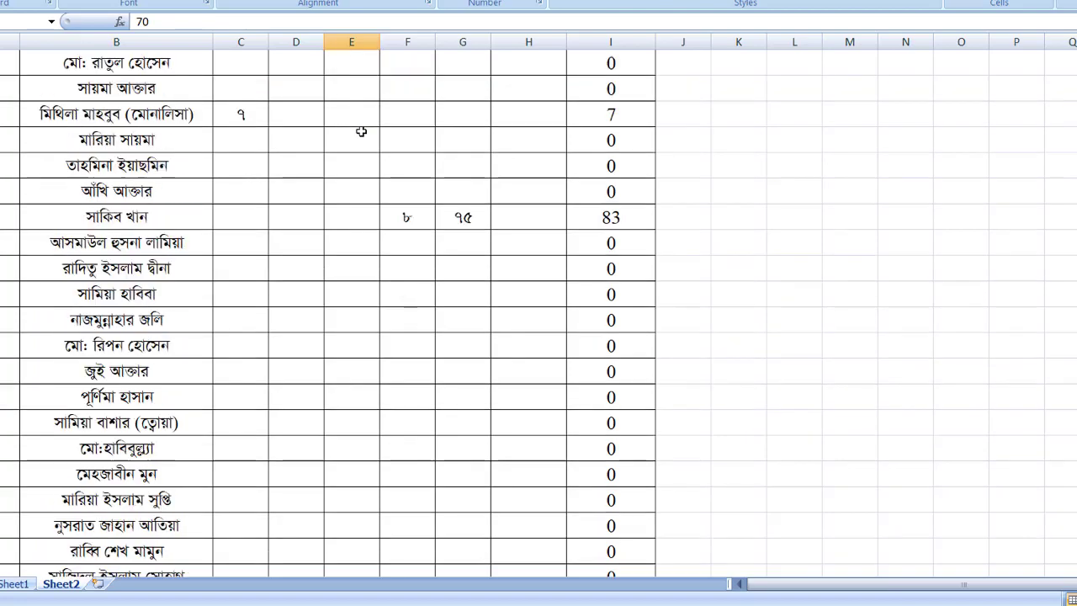
pyautogui.scroll(-2, 378, 159)
pyautogui.scroll(-2, 442, 372)
pyautogui.click(441, 327)
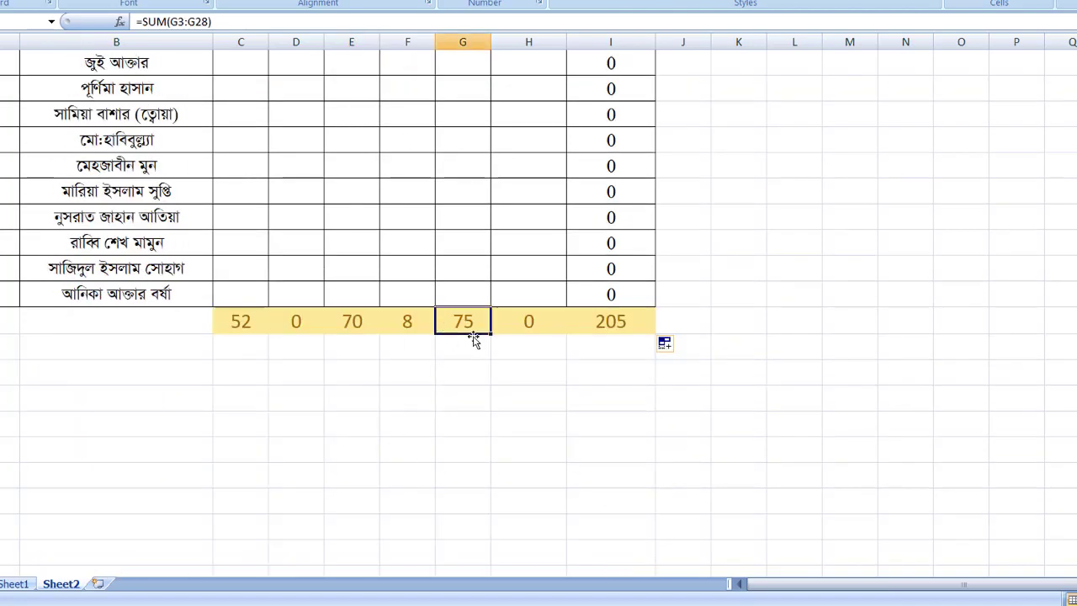
pyautogui.scroll(3, 474, 336)
pyautogui.scroll(3, 473, 337)
pyautogui.click(458, 229)
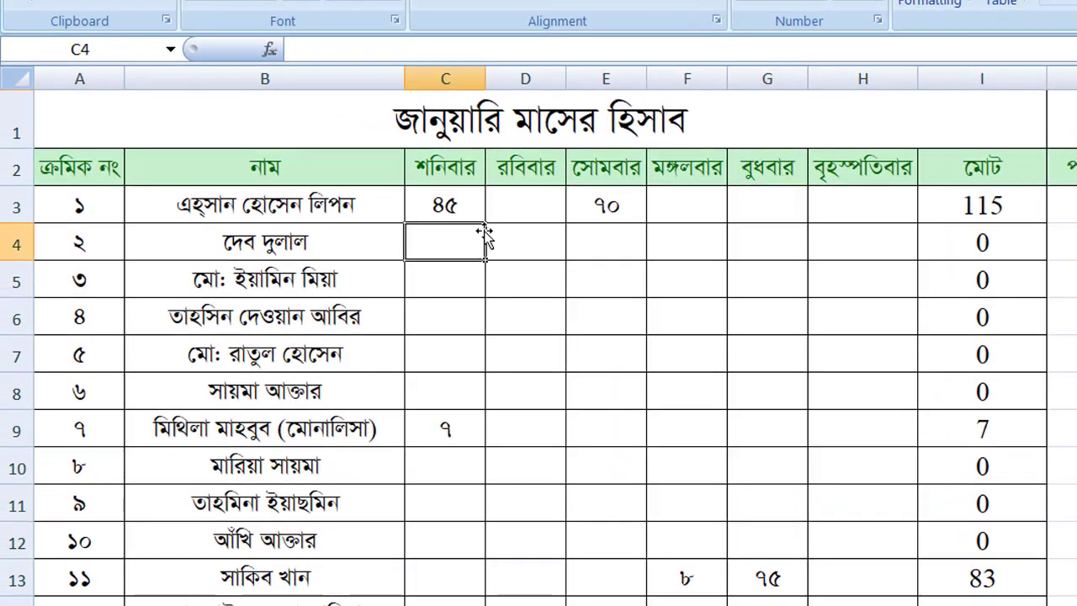